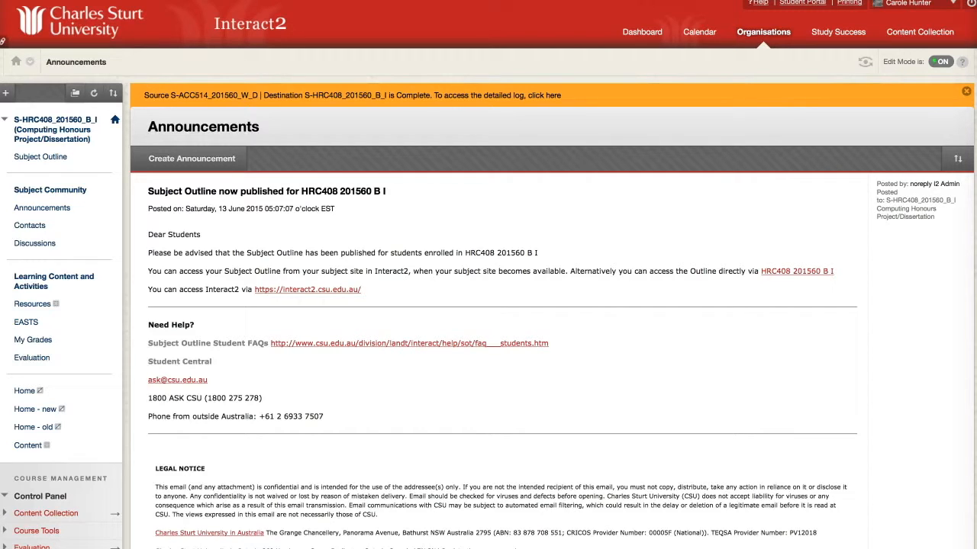
- Add a blank page named "Twitter page", make it available to users, and move it below Subject Outline in the subject menu
{"action": "left_click", "coordinate": [6, 93]}
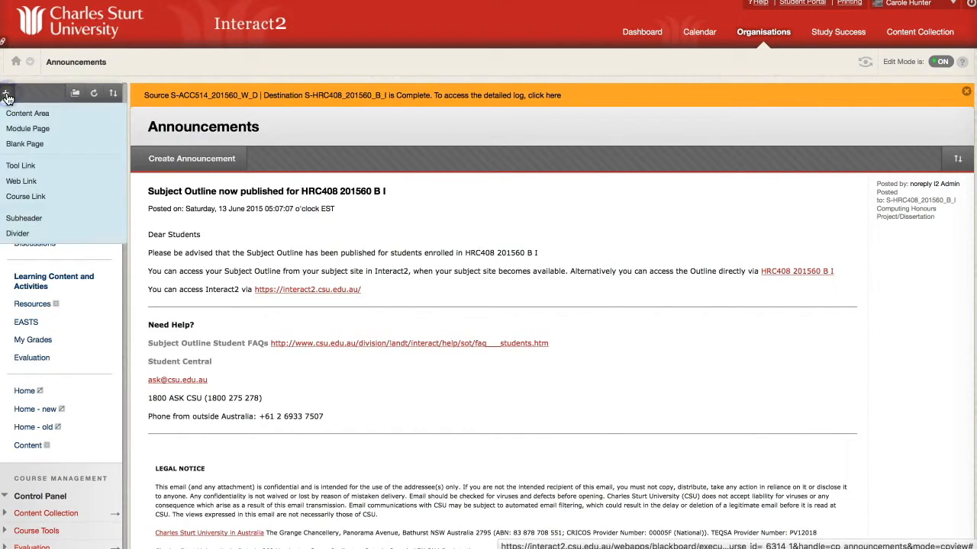
{"action": "left_click", "coordinate": [24, 143]}
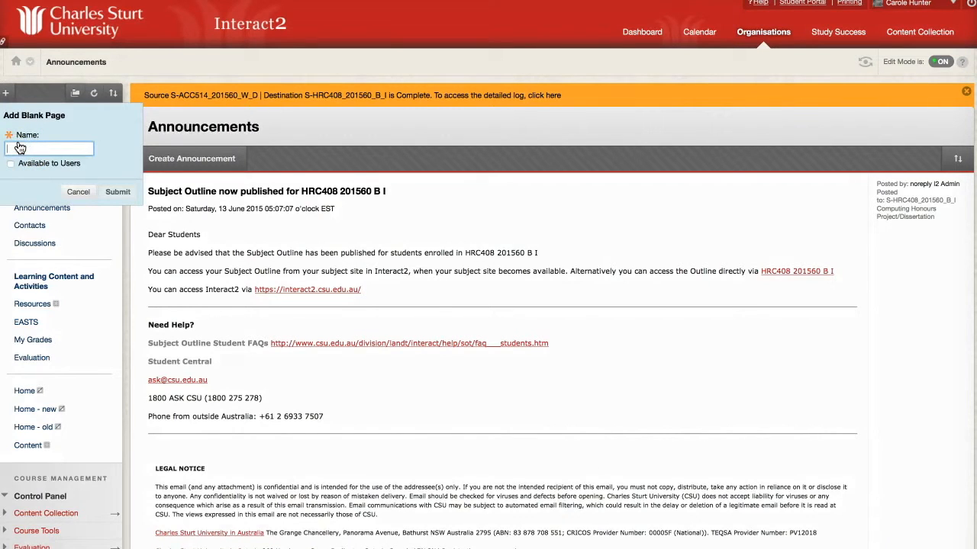
{"action": "type", "text": "La"}
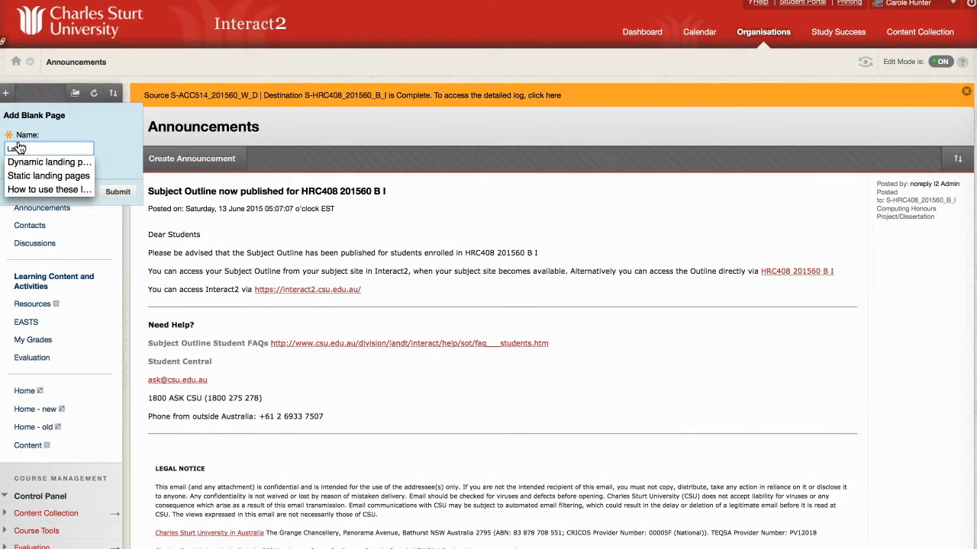
{"action": "key", "text": "BackSpace"}
{"action": "key", "text": "BackSpace"}
{"action": "type", "text": "T"}
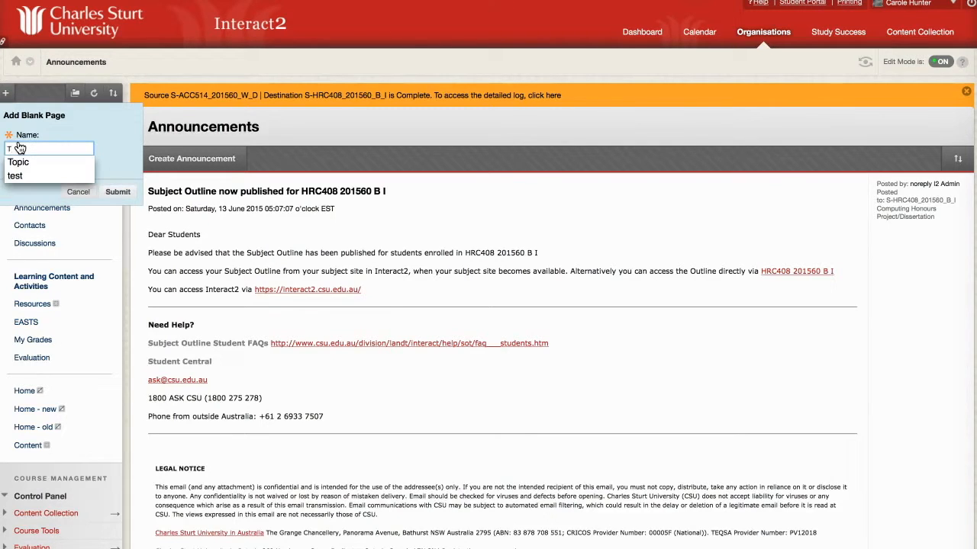
{"action": "type", "text": "witter pa"}
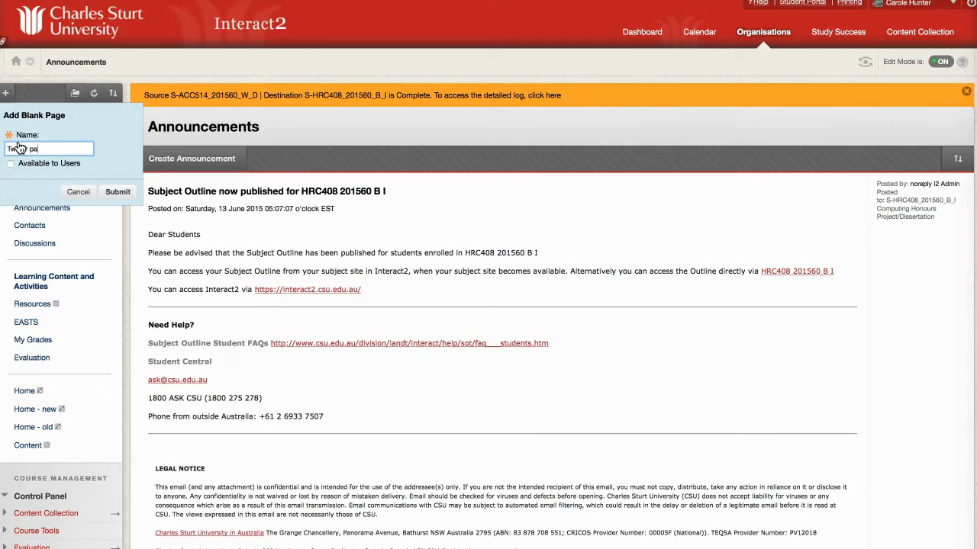
{"action": "type", "text": "ge"}
{"action": "left_click", "coordinate": [11, 164]}
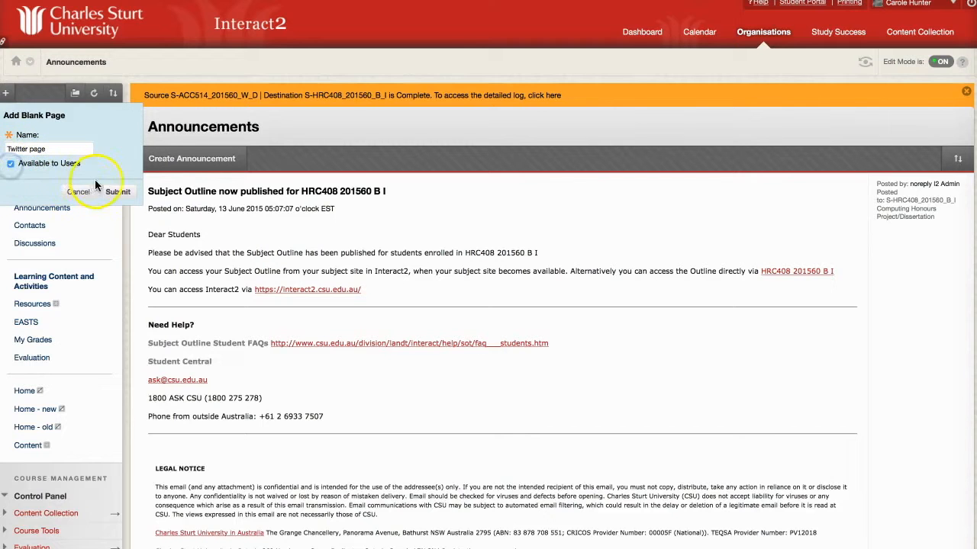
{"action": "left_click", "coordinate": [119, 193]}
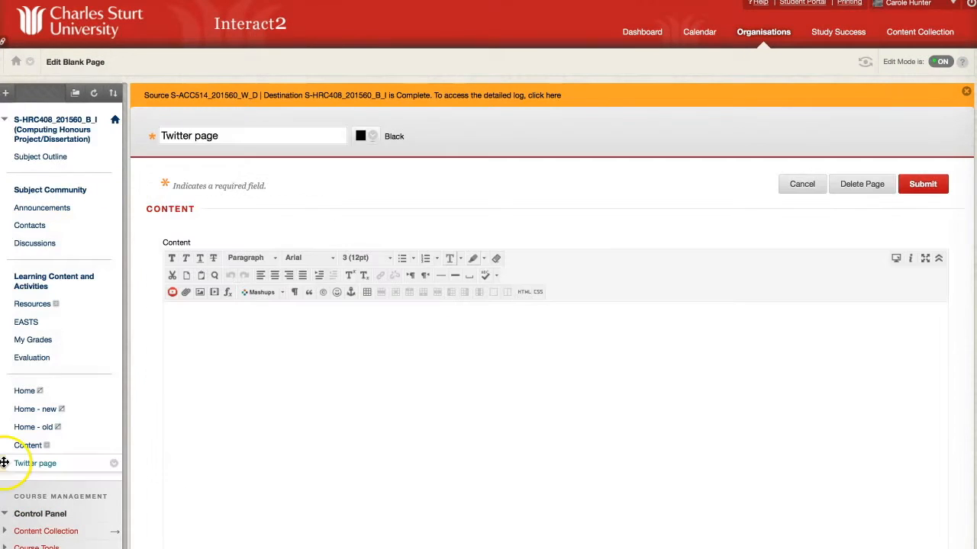
{"action": "left_click_drag", "start_coordinate": [5, 449], "coordinate": [44, 177]}
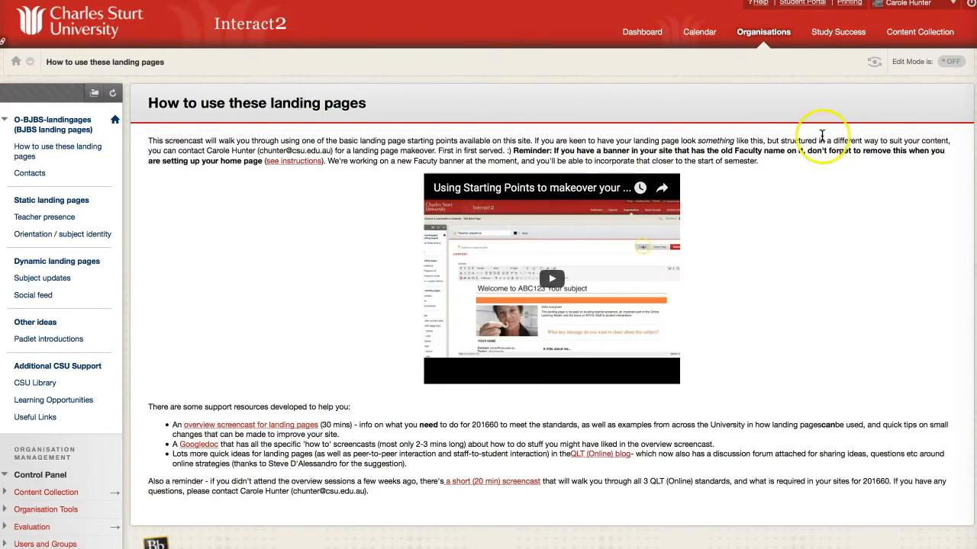
- Search the organisation catalogue for BJBS
{"action": "left_click", "coordinate": [755, 34]}
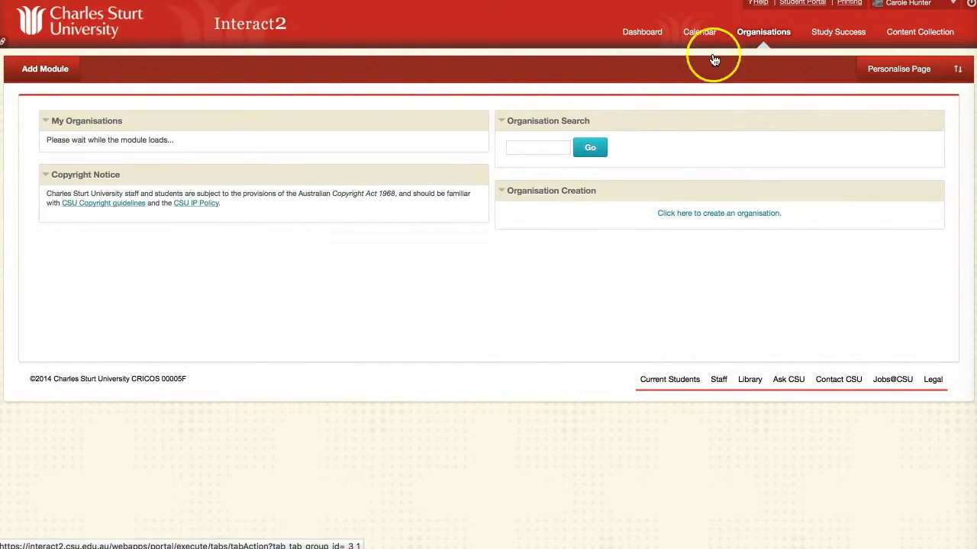
{"action": "left_click", "coordinate": [551, 146]}
{"action": "type", "text": "BJB"}
{"action": "left_click", "coordinate": [590, 148]}
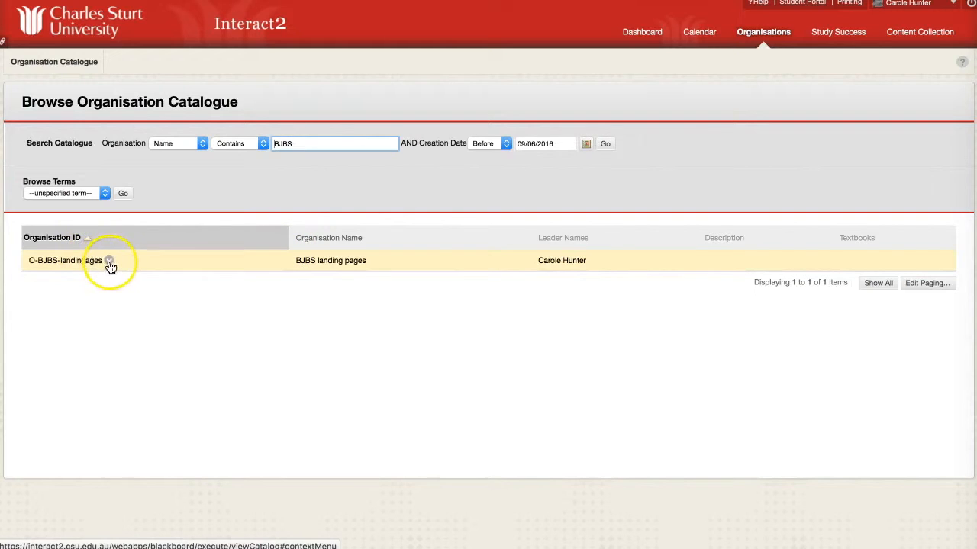
- Self-enrol in the BJBS landing pages organisation and continue to its site
{"action": "left_click", "coordinate": [110, 262]}
{"action": "left_click", "coordinate": [119, 284]}
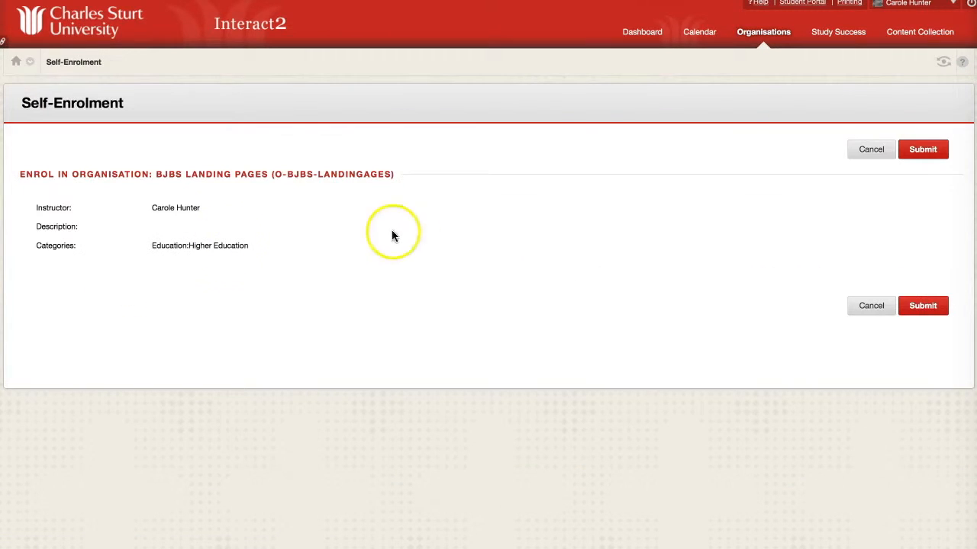
{"action": "left_click", "coordinate": [921, 309]}
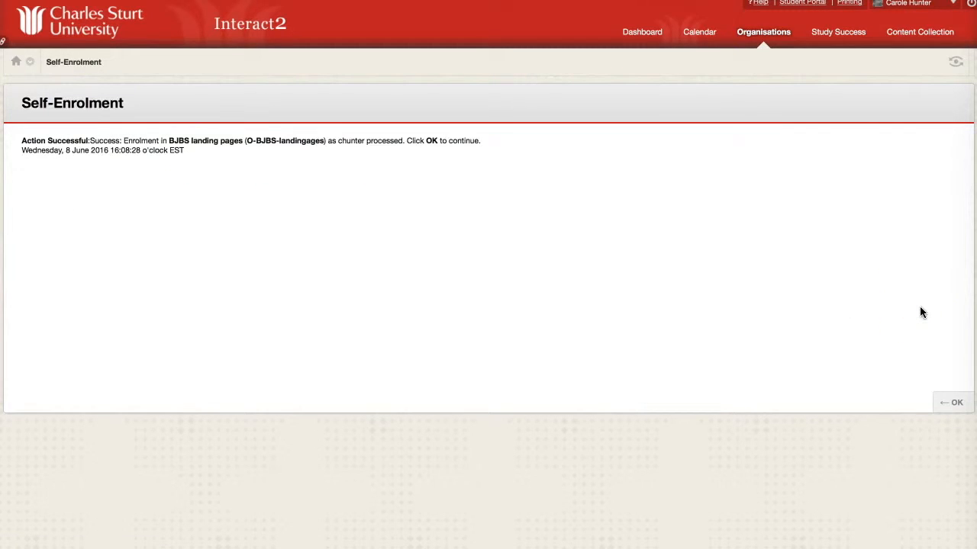
{"action": "left_click", "coordinate": [946, 403]}
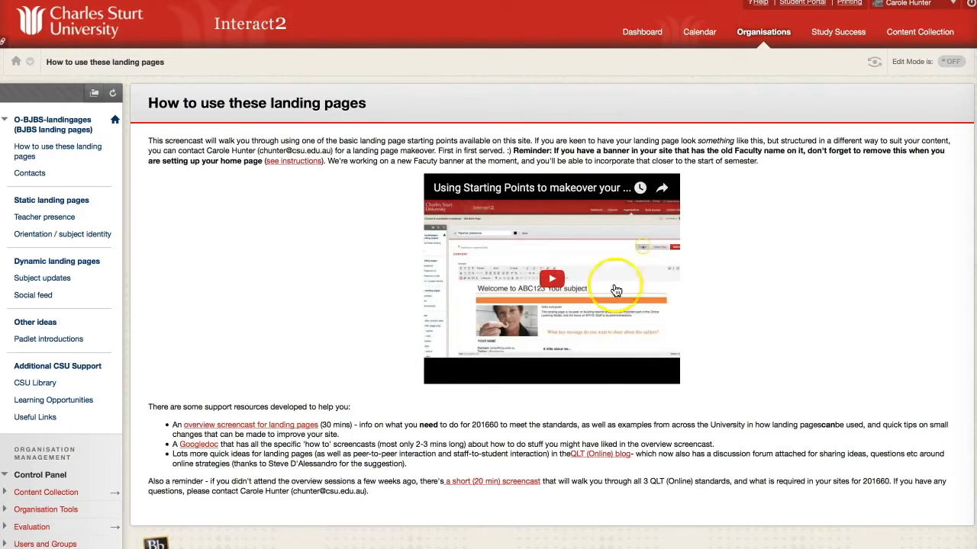
- Open the Social feed dynamic landing page and turn on edit mode to show its content editor
{"action": "scroll", "coordinate": [286, 319], "scroll_direction": "down", "scroll_amount": 1}
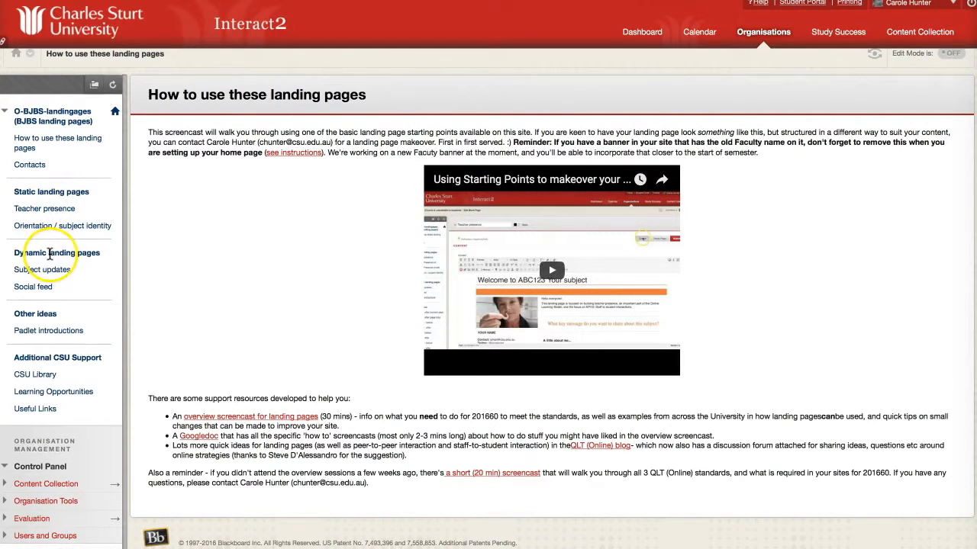
{"action": "left_click", "coordinate": [43, 288]}
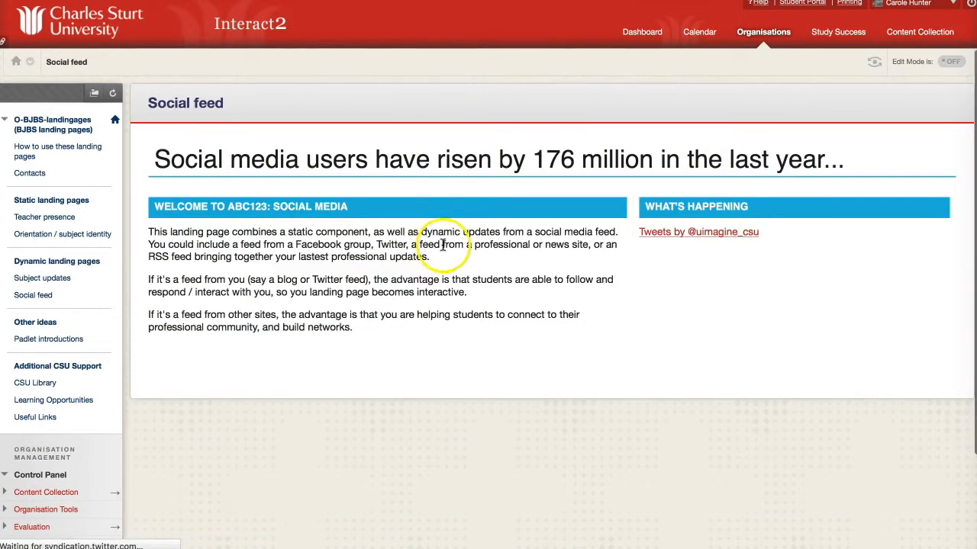
{"action": "left_click", "coordinate": [950, 62]}
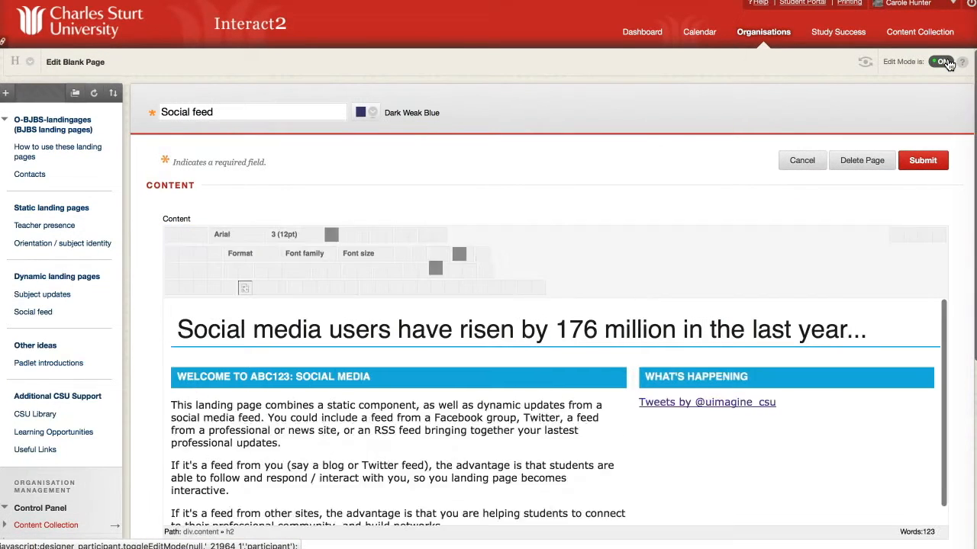
{"action": "scroll", "coordinate": [305, 458], "scroll_direction": "down", "scroll_amount": 1}
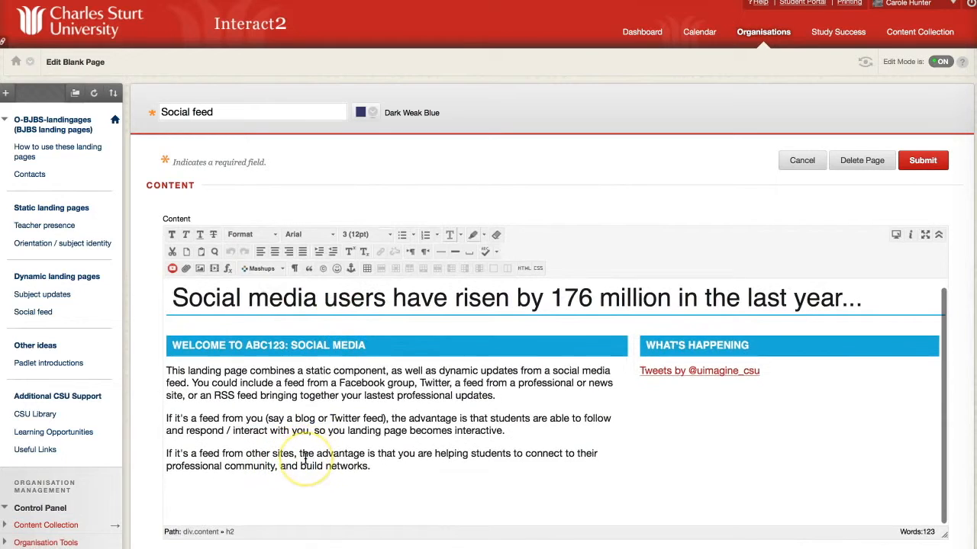
{"action": "scroll", "coordinate": [306, 458], "scroll_direction": "up", "scroll_amount": 1}
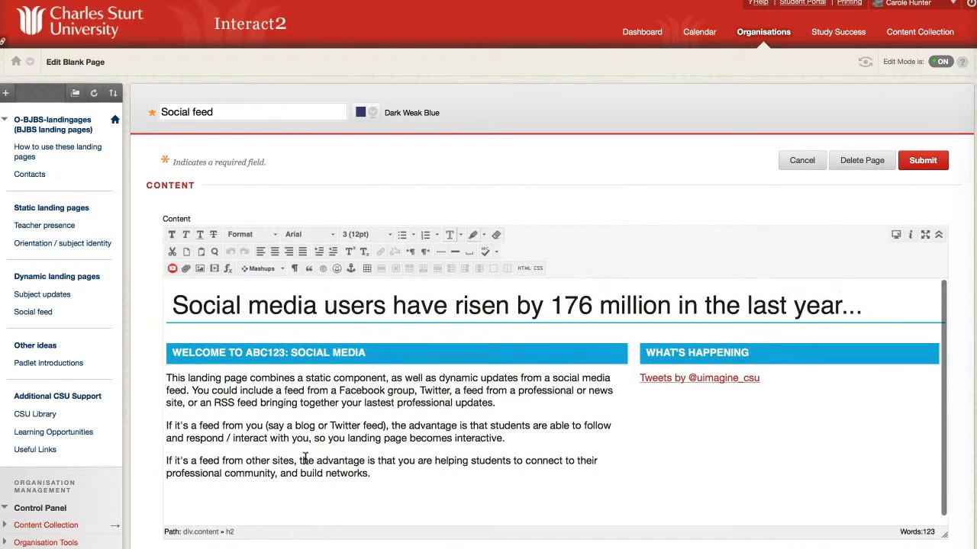
- Copy the entire HTML code of the Social feed page and close the code view without changes
{"action": "left_click", "coordinate": [525, 268]}
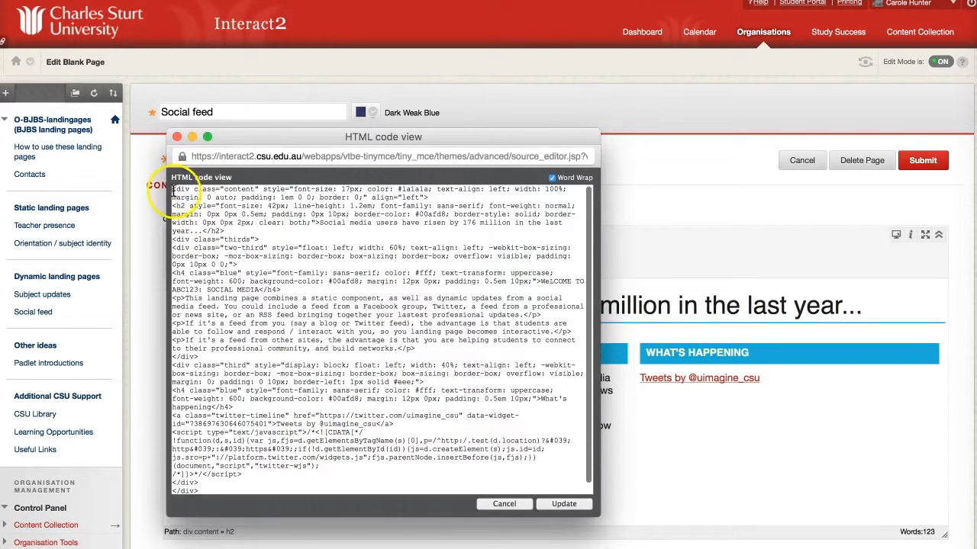
{"action": "left_click_drag", "start_coordinate": [171, 188], "coordinate": [200, 493]}
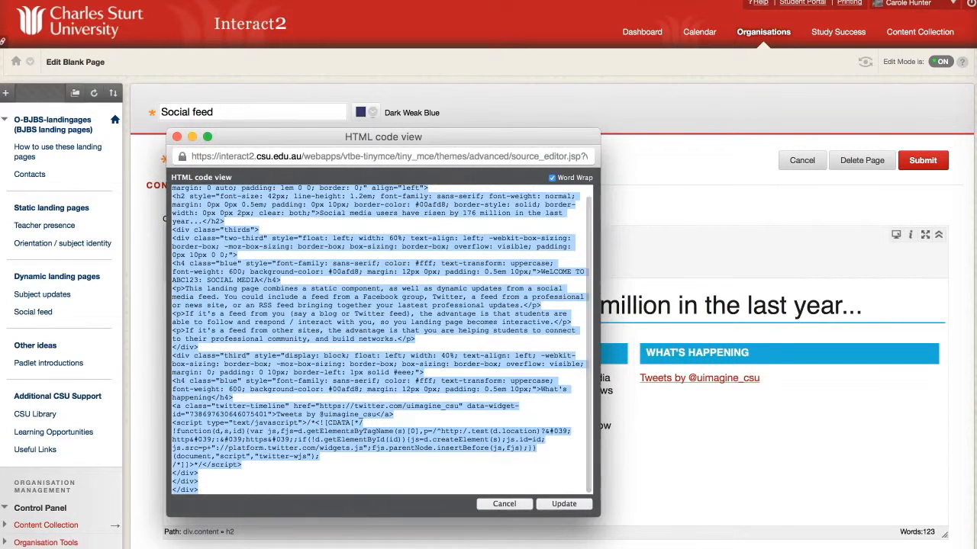
{"action": "left_click", "coordinate": [500, 506]}
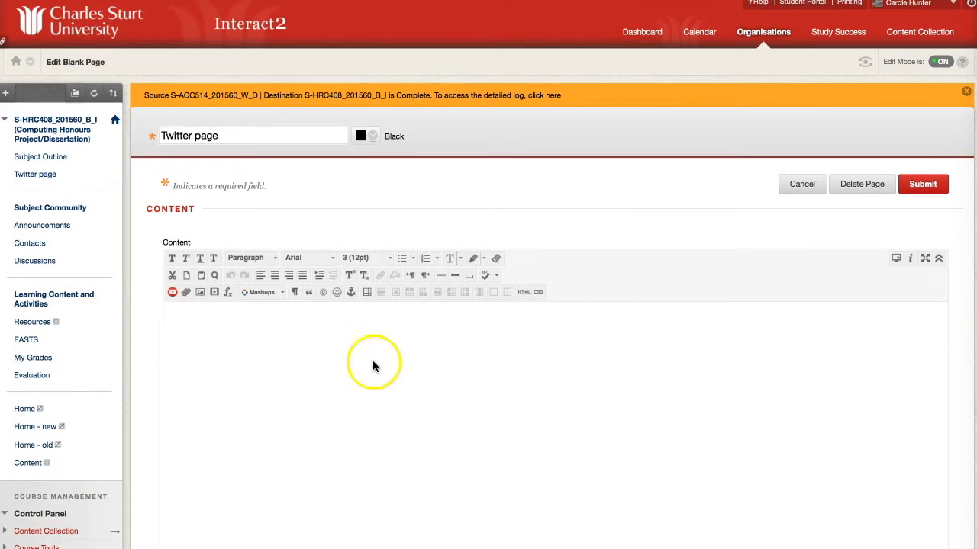
- Paste the copied landing page code into the HTML code view of Twitter page, update the content, and submit the page
{"action": "left_click", "coordinate": [522, 293]}
{"action": "left_click", "coordinate": [459, 245]}
{"action": "key", "text": "super+v"}
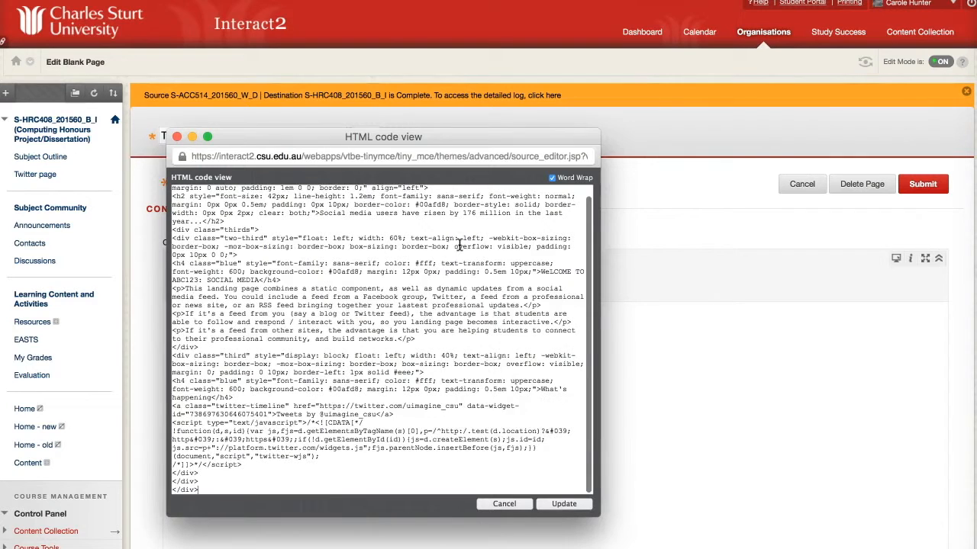
{"action": "left_click", "coordinate": [564, 505]}
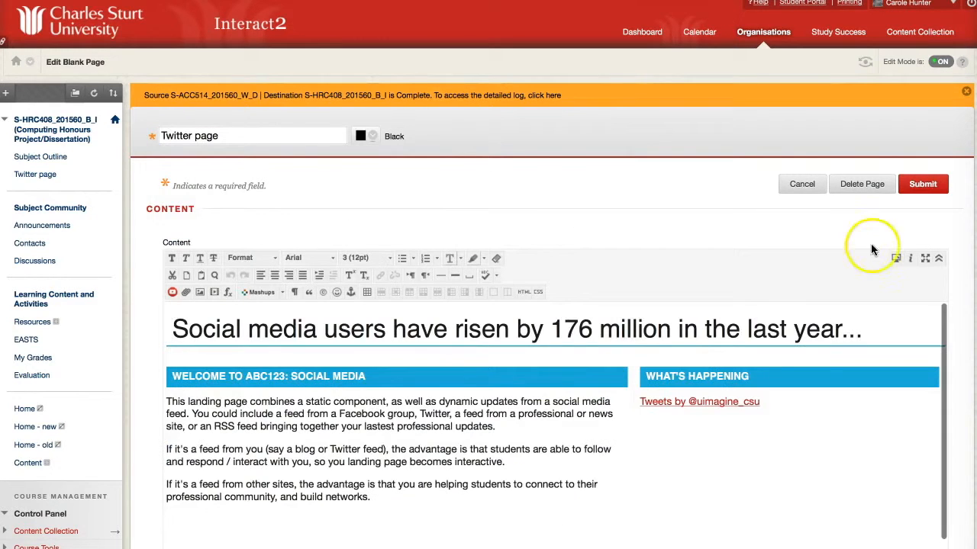
{"action": "left_click", "coordinate": [926, 183]}
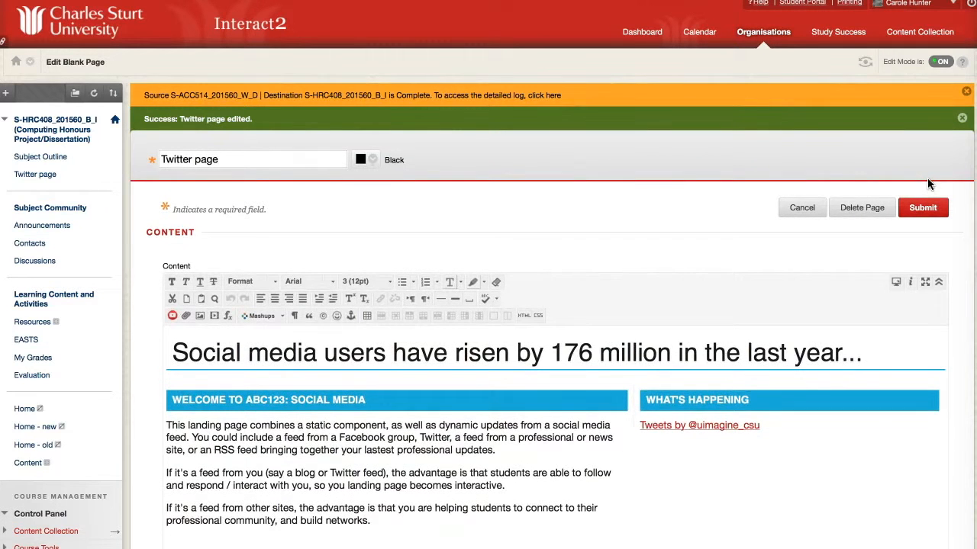
{"action": "scroll", "coordinate": [817, 261], "scroll_direction": "down", "scroll_amount": 1}
{"action": "scroll", "coordinate": [817, 265], "scroll_direction": "down", "scroll_amount": 2}
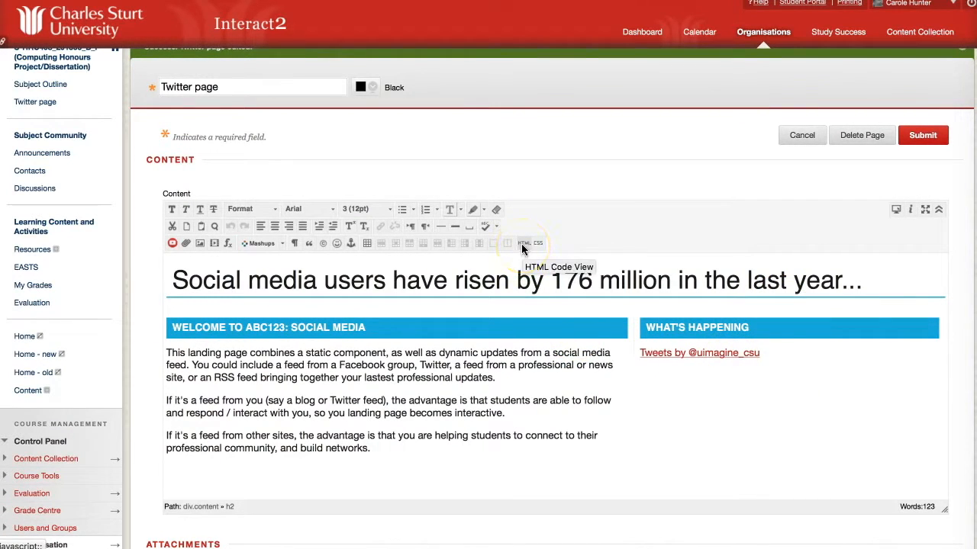
{"action": "scroll", "coordinate": [704, 370], "scroll_direction": "down", "scroll_amount": 1}
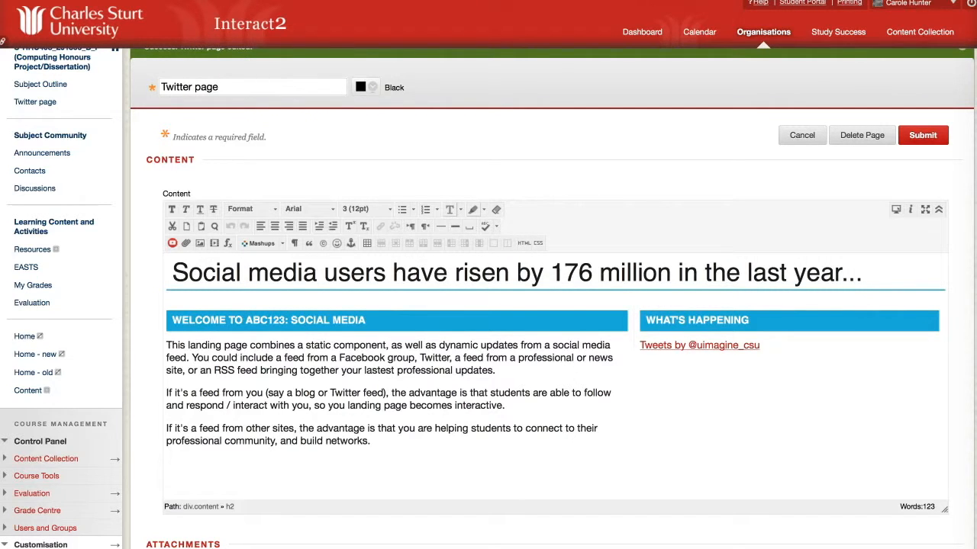
- Switch to the APS Twitter profile in Google Chrome and choose to embed this profile
{"action": "left_click", "coordinate": [968, 30]}
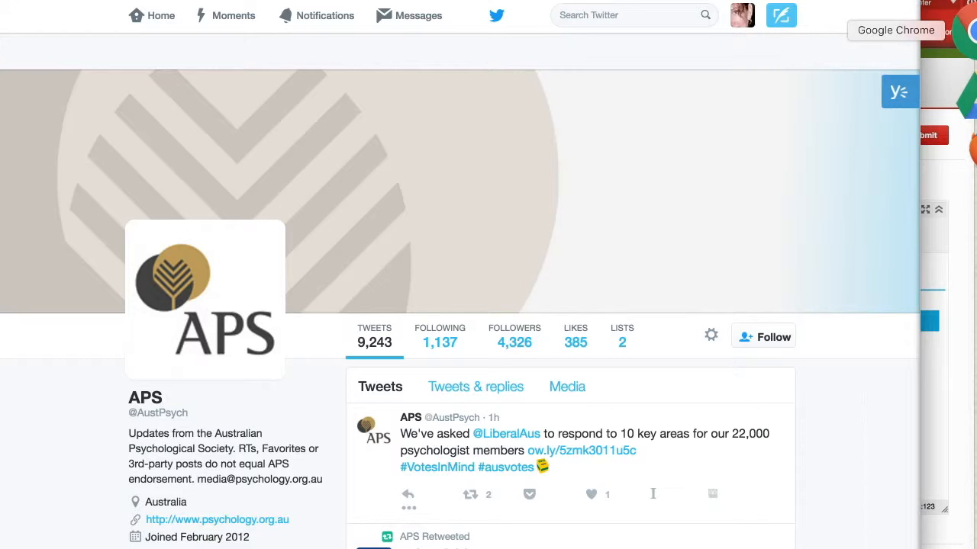
{"action": "scroll", "coordinate": [696, 303], "scroll_direction": "up", "scroll_amount": 1}
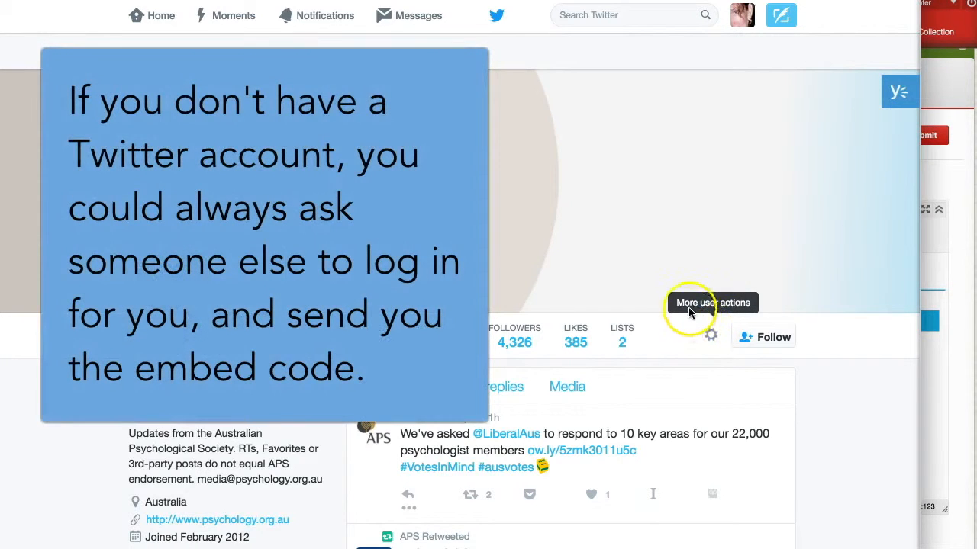
{"action": "scroll", "coordinate": [692, 313], "scroll_direction": "down", "scroll_amount": 1}
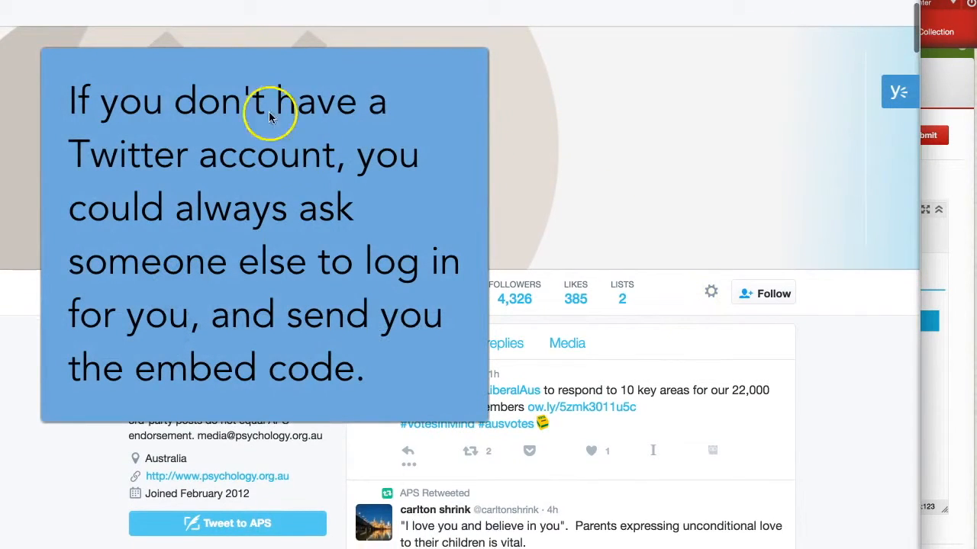
{"action": "scroll", "coordinate": [415, 74], "scroll_direction": "up", "scroll_amount": 1}
{"action": "left_click", "coordinate": [647, 14]}
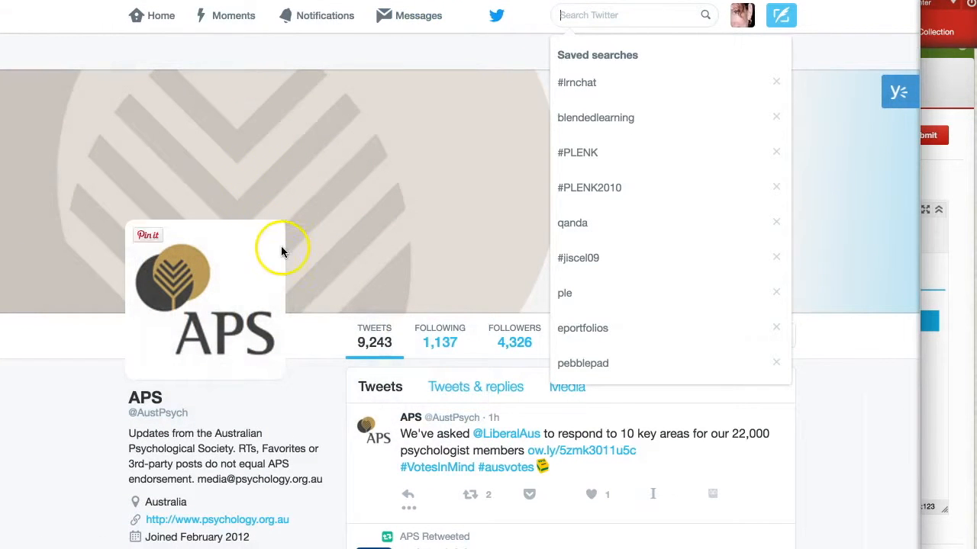
{"action": "left_click", "coordinate": [383, 236]}
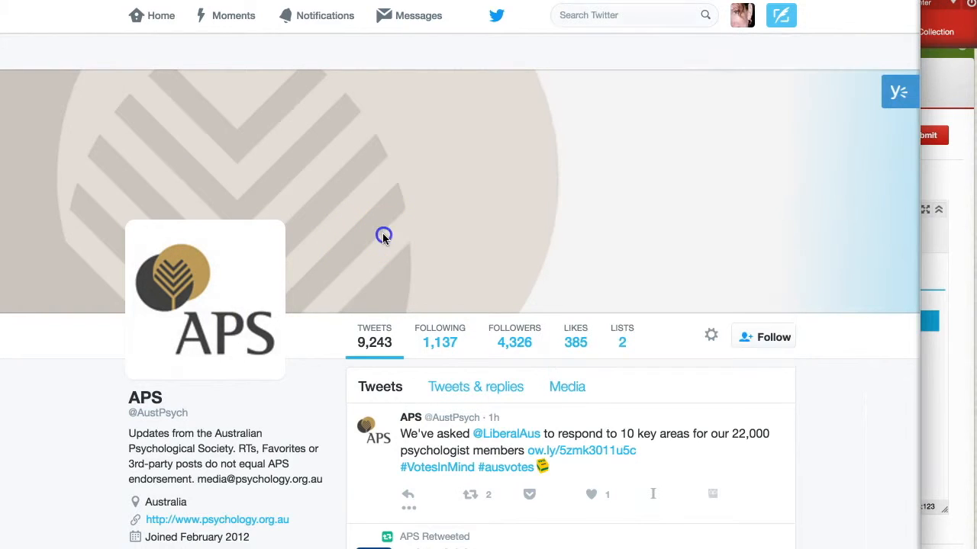
{"action": "left_click", "coordinate": [711, 337]}
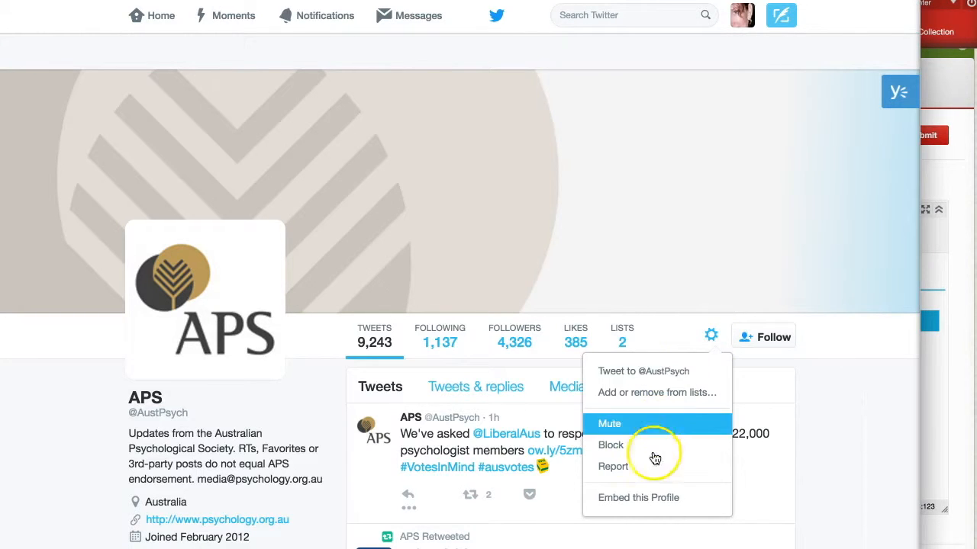
{"action": "left_click", "coordinate": [650, 497]}
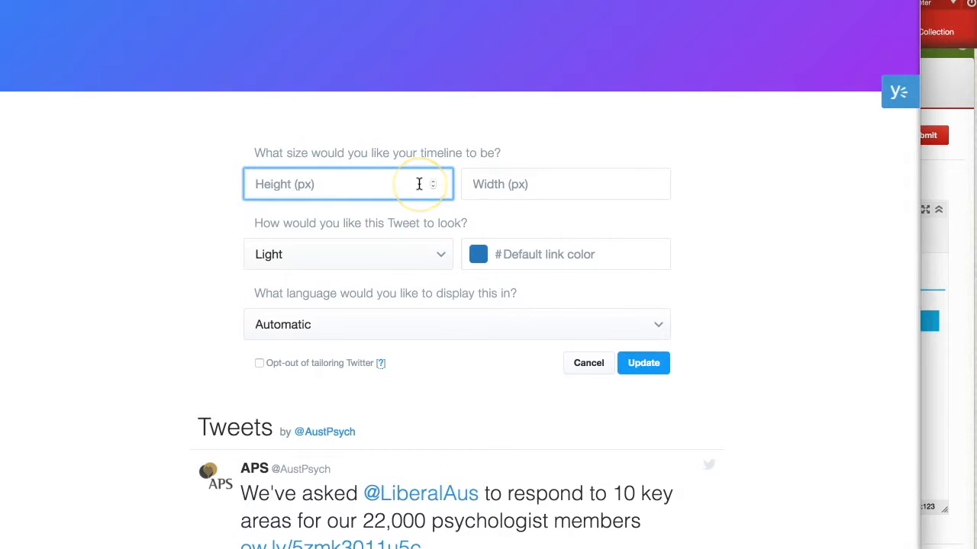
- Set the embedded timeline's height to 600 px and width to 400 px, and update the customization options
{"action": "type", "text": "00"}
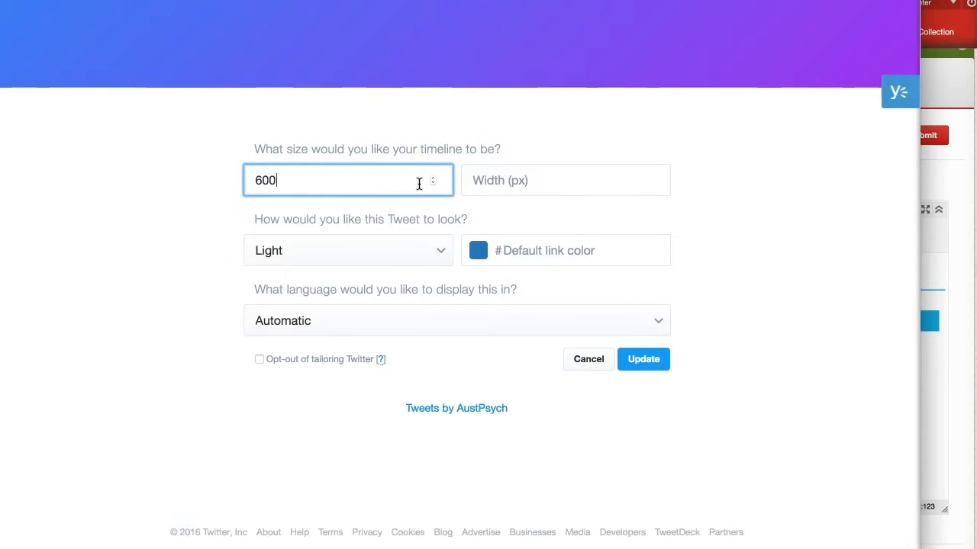
{"action": "scroll", "coordinate": [556, 164], "scroll_direction": "down", "scroll_amount": 2}
{"action": "left_click", "coordinate": [554, 161]}
{"action": "left_click", "coordinate": [558, 92]}
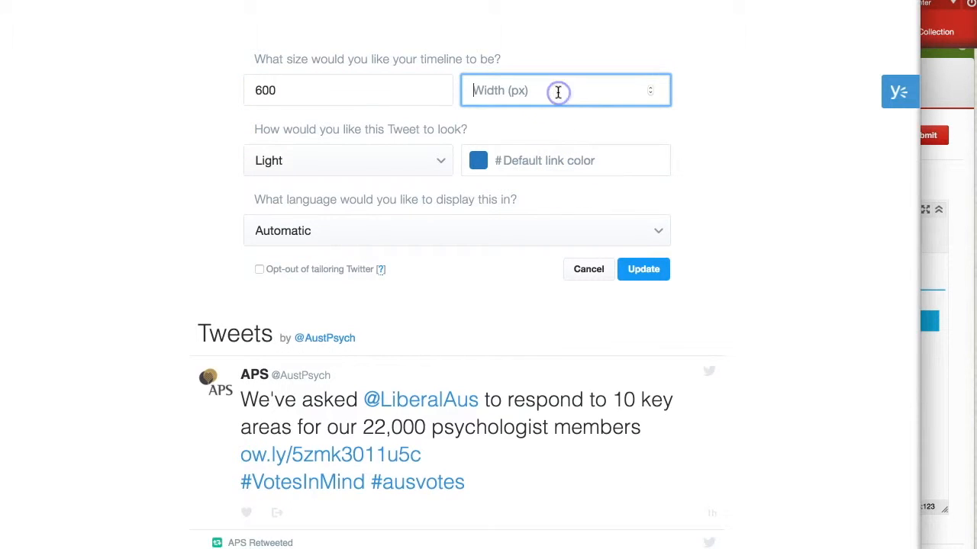
{"action": "type", "text": "400"}
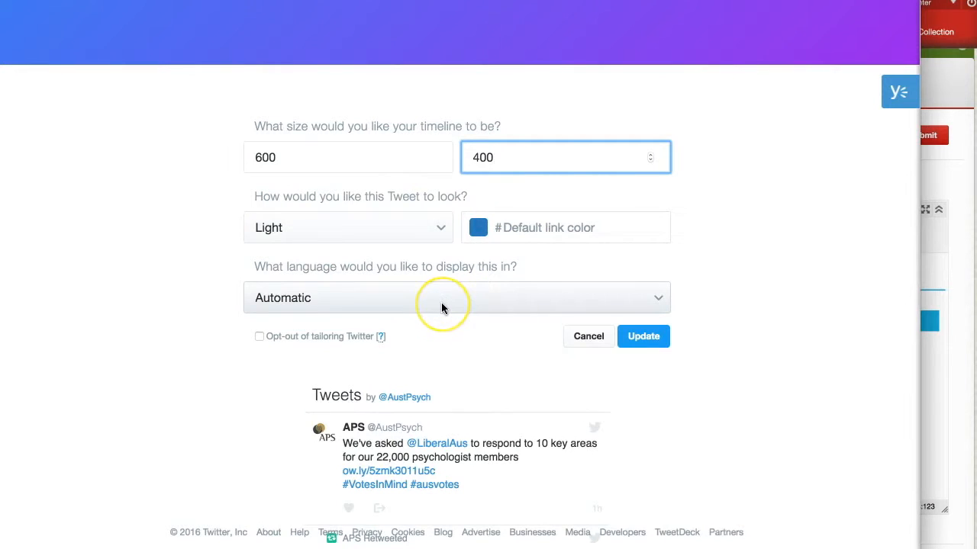
{"action": "left_click", "coordinate": [645, 336]}
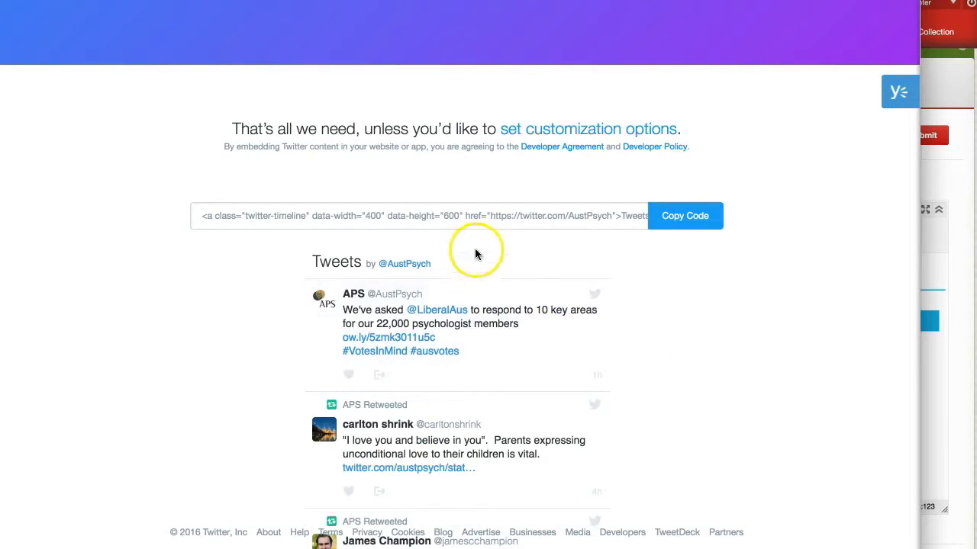
- Copy the customized AustPsych timeline's embed code and dismiss the copy confirmation
{"action": "scroll", "coordinate": [468, 433], "scroll_direction": "down", "scroll_amount": 4}
{"action": "scroll", "coordinate": [468, 434], "scroll_direction": "up", "scroll_amount": 5}
{"action": "left_click", "coordinate": [670, 352]}
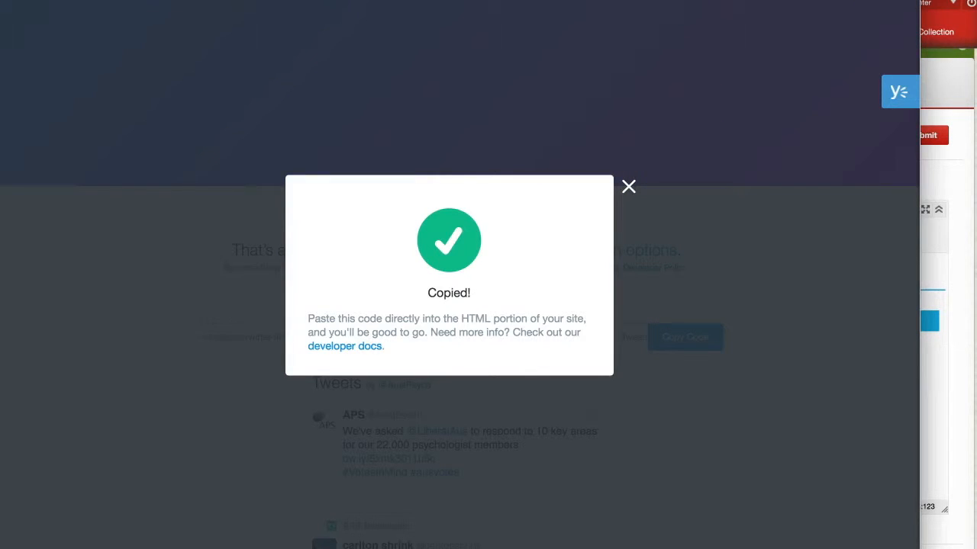
{"action": "left_click", "coordinate": [629, 187]}
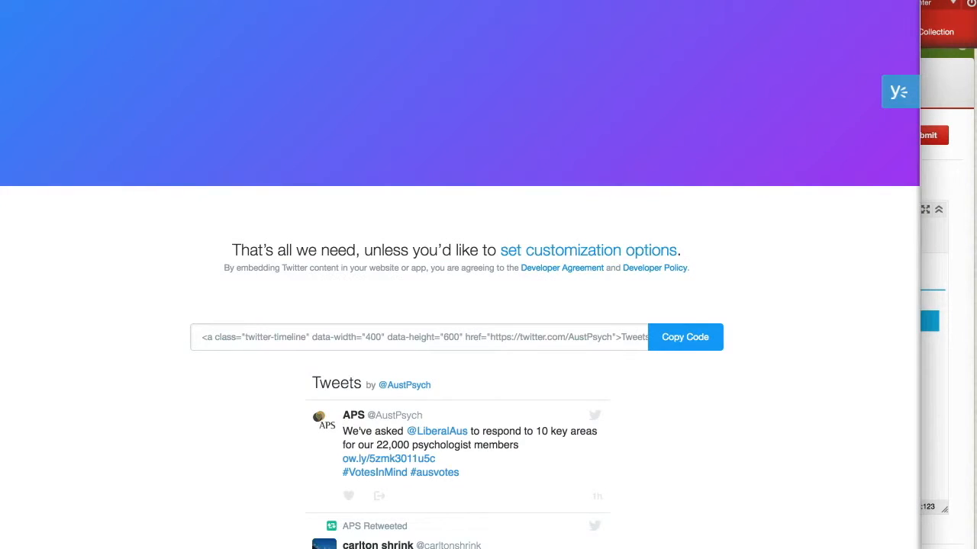
- Switch back to the Interact2 Twitter page, open its HTML code view enlarged, and locate the timeline code under the What's happening heading
{"action": "key", "text": "super+grave"}
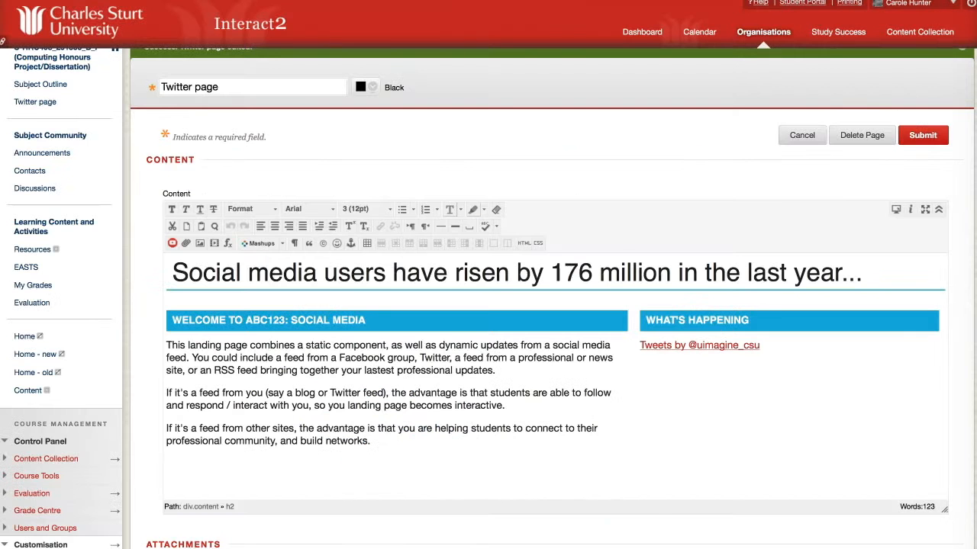
{"action": "left_click", "coordinate": [522, 244]}
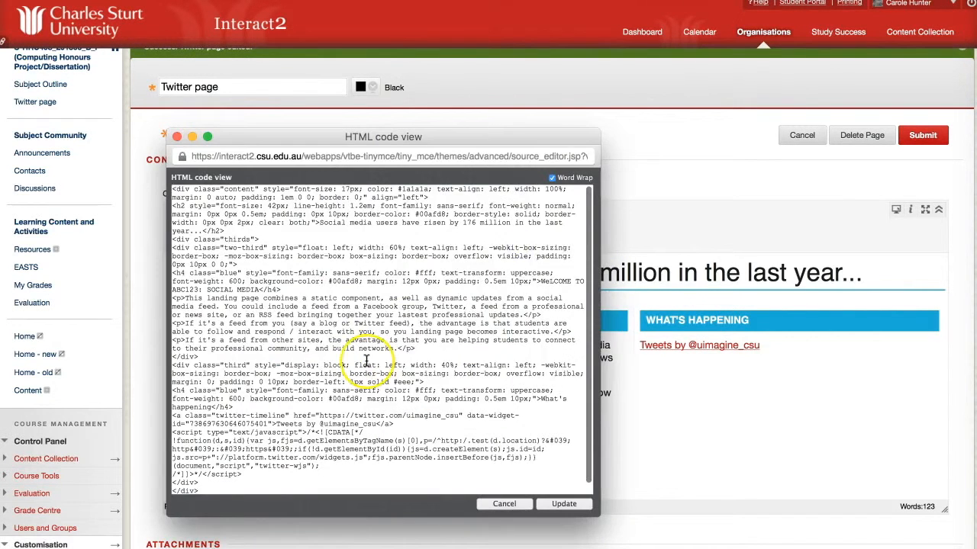
{"action": "scroll", "coordinate": [367, 360], "scroll_direction": "down", "scroll_amount": 1}
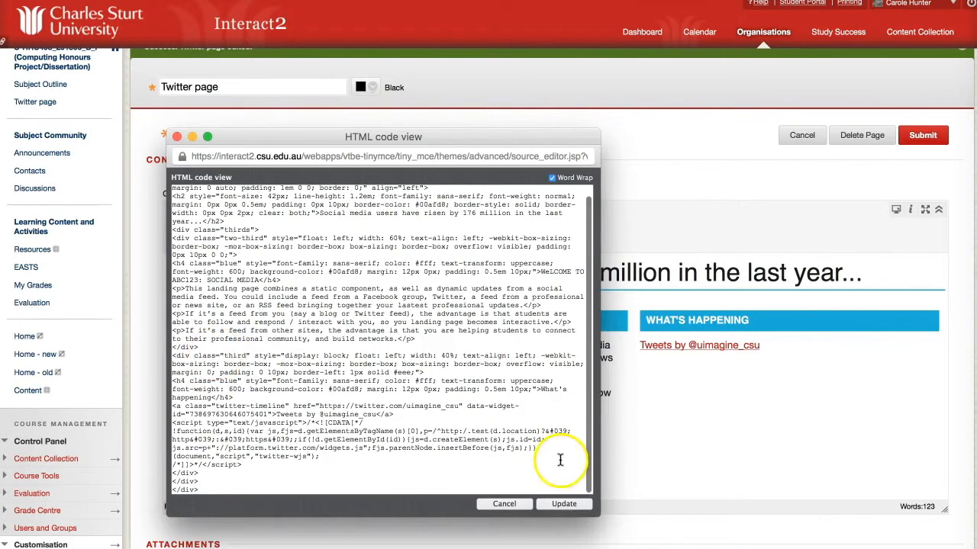
{"action": "left_click_drag", "start_coordinate": [597, 507], "coordinate": [643, 545]}
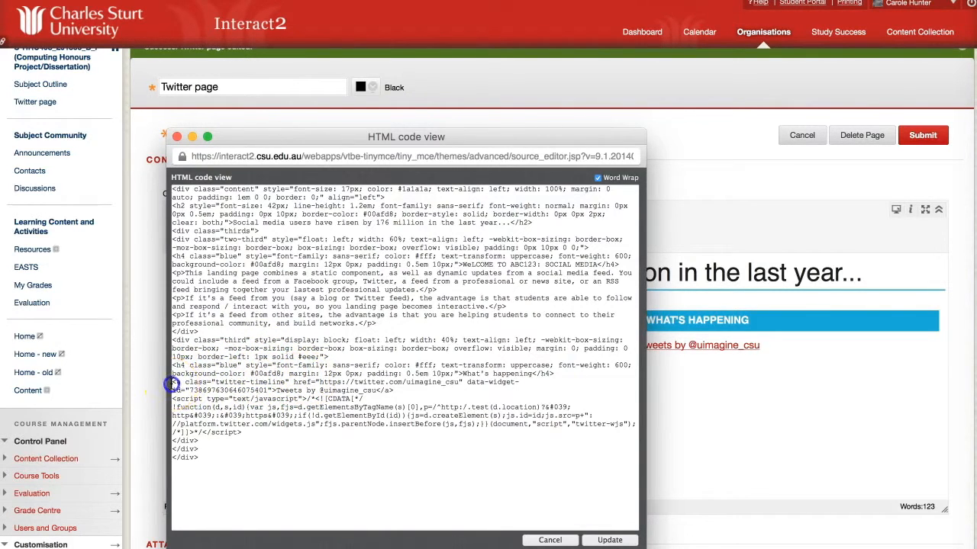
{"action": "left_click_drag", "start_coordinate": [173, 383], "coordinate": [289, 385]}
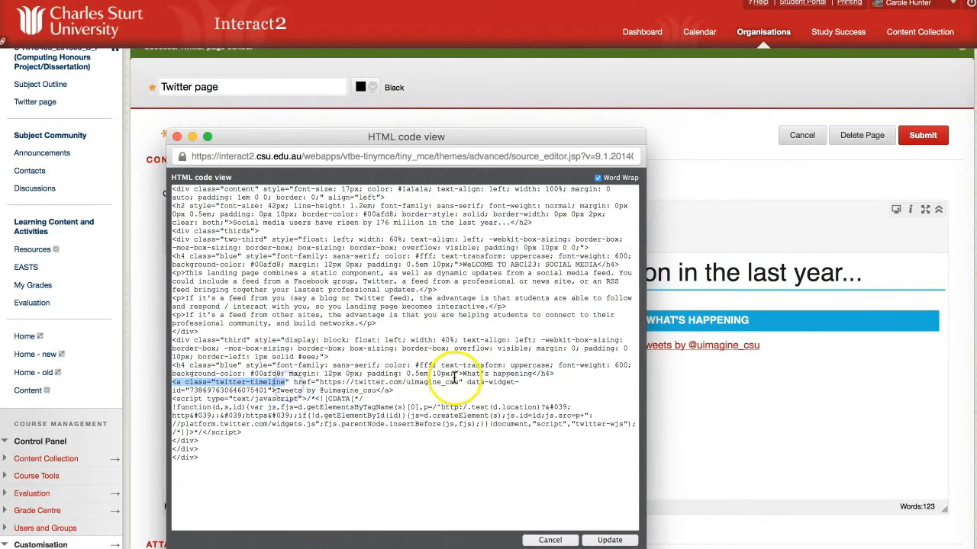
{"action": "left_click_drag", "start_coordinate": [463, 374], "coordinate": [534, 374]}
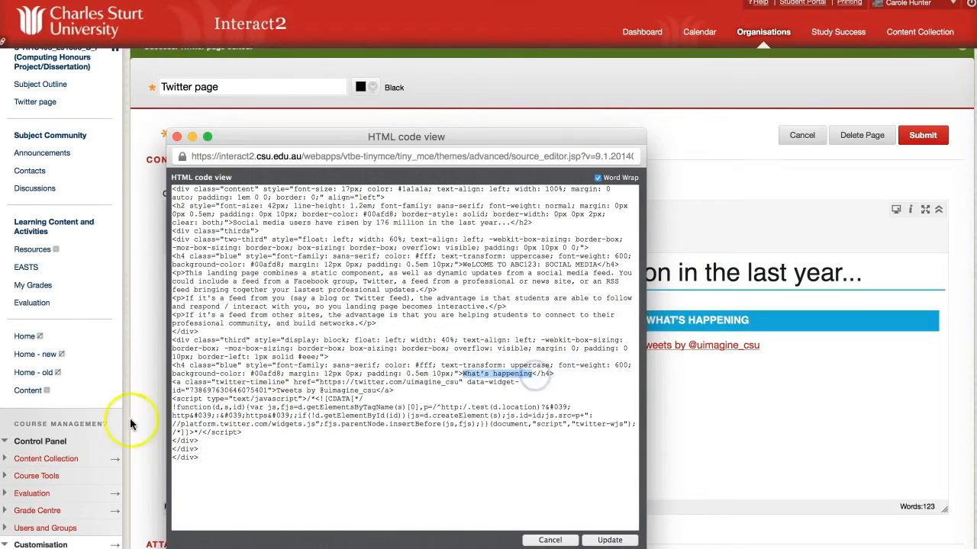
- Replace the uimagine_csu timeline link and script in the HTML code with the copied AustPsych embed code, and update the content
{"action": "left_click_drag", "start_coordinate": [173, 382], "coordinate": [305, 434]}
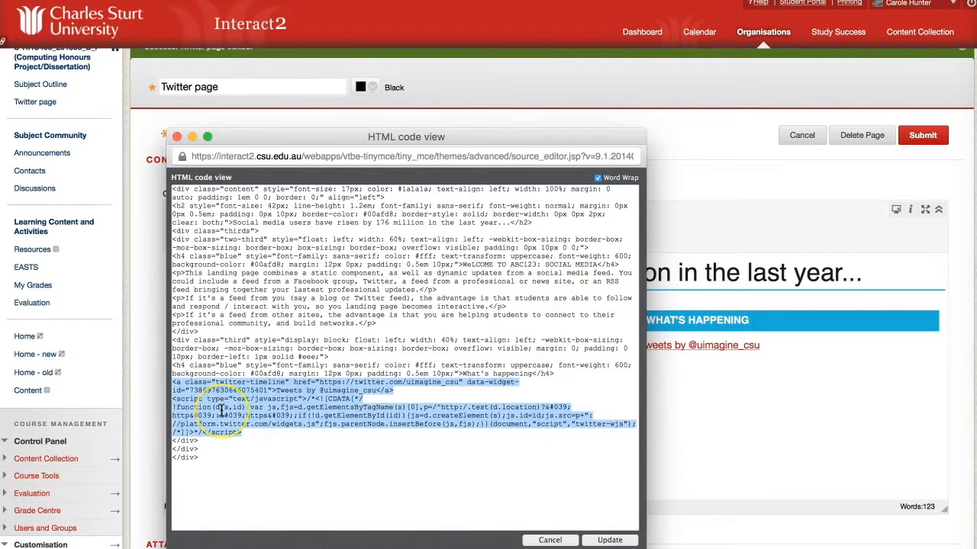
{"action": "key", "text": "BackSpace"}
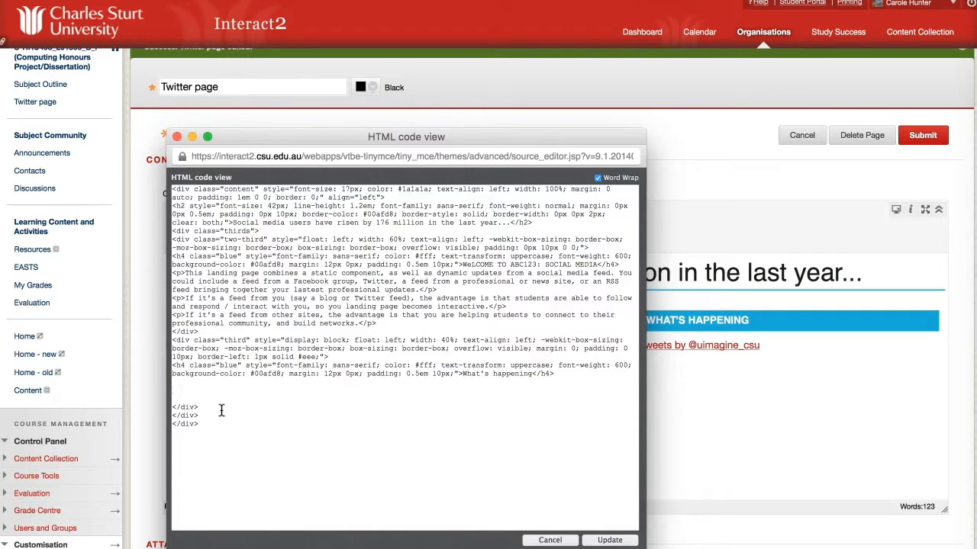
{"action": "type", "text": "<a class=\"twitter-timeline\" data-width=\"400\" data-height=\"600\" href=\"https://twitter.com/AustPsych\">Tweets by AustPsych</a> <script async src=\"//platform.twitter.com/widgets.js\" charset=\"utf-8\"></script>"}
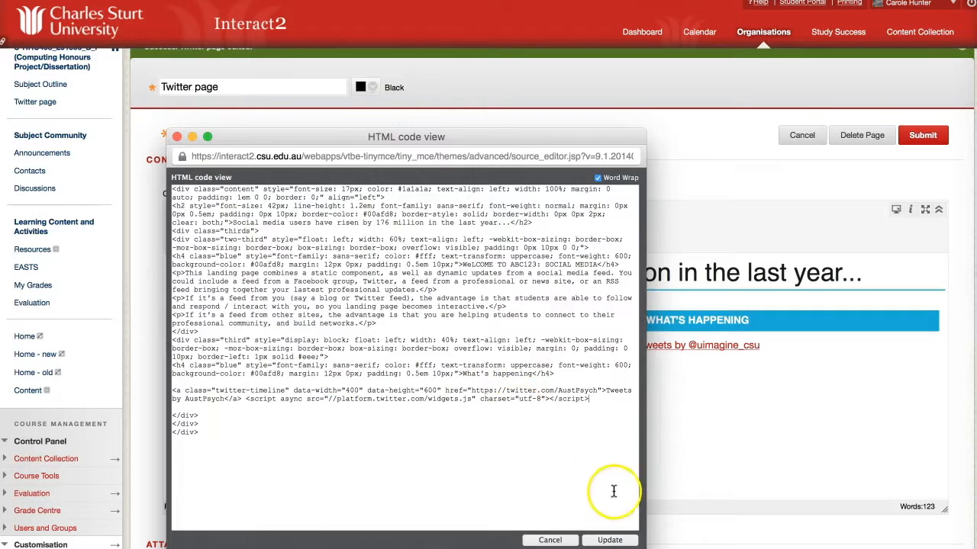
{"action": "left_click", "coordinate": [610, 541]}
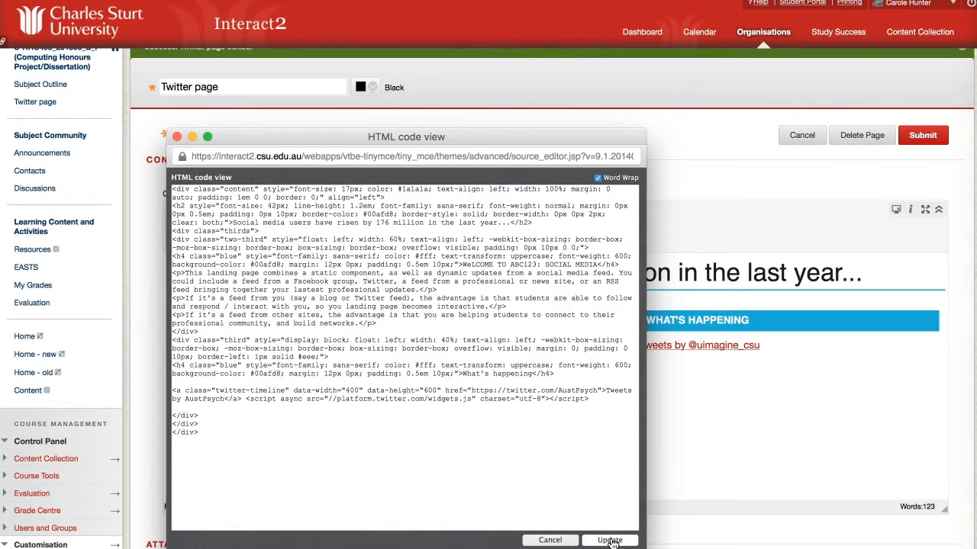
{"action": "left_click", "coordinate": [609, 541]}
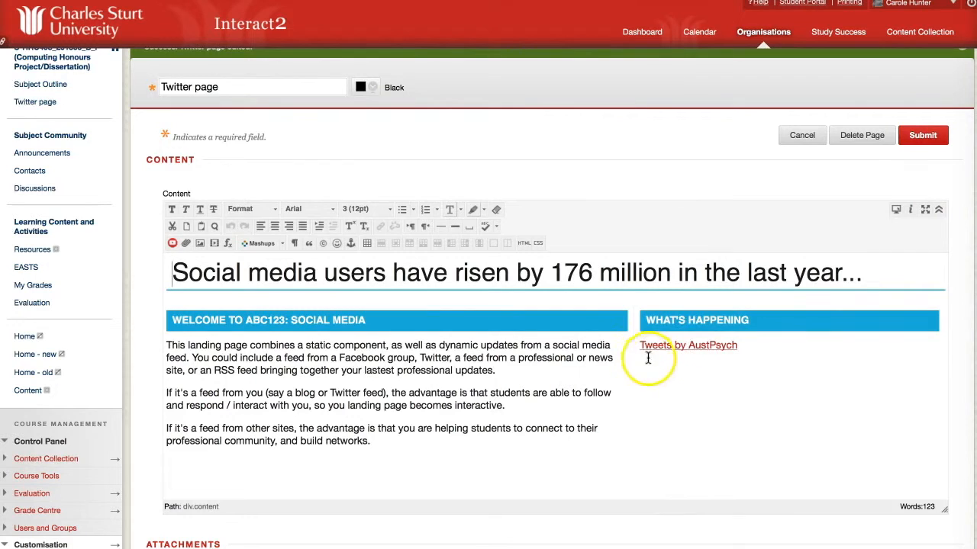
- Submit the Twitter page and preview its embedded feed by turning edit mode off and back on
{"action": "left_click", "coordinate": [930, 135]}
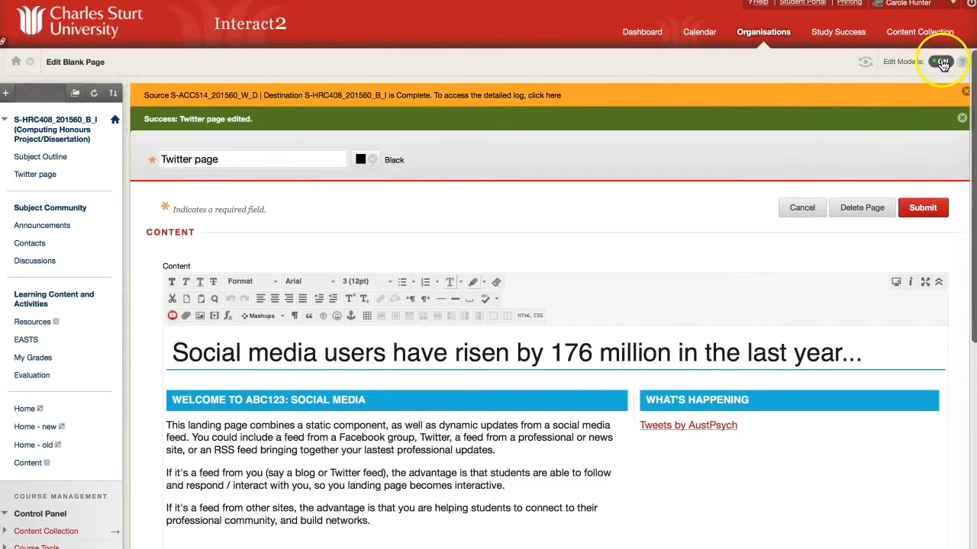
{"action": "left_click", "coordinate": [943, 64]}
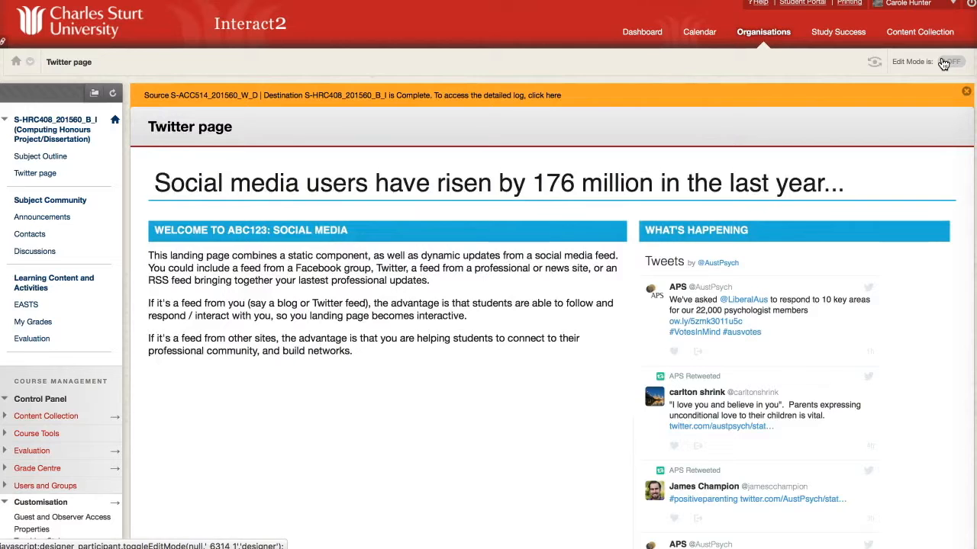
{"action": "left_click", "coordinate": [947, 63]}
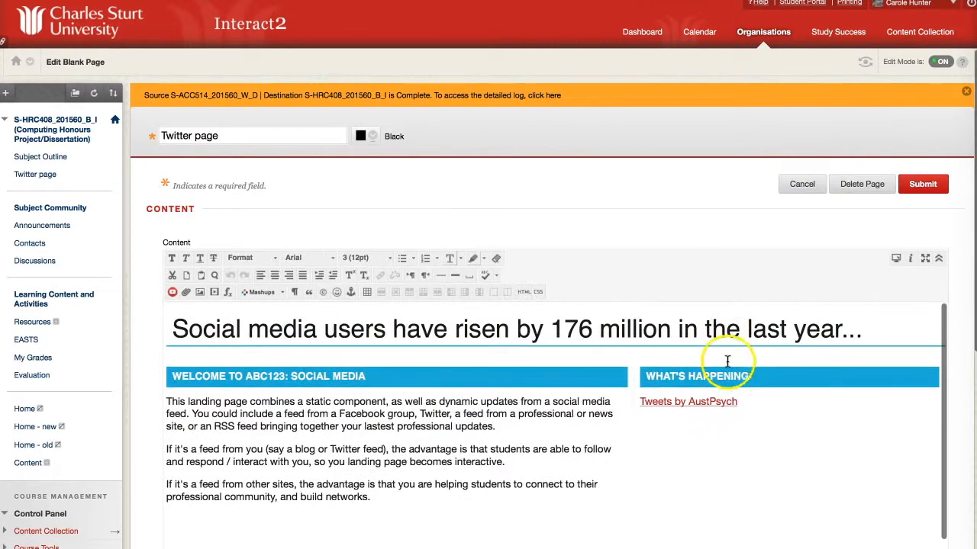
- Change the two blue headings to "WHAT'S HAPPENING IN OUR PROFESSION" and "WELCOME TO PSY300: OUR PROFESSION"
{"action": "left_click_drag", "start_coordinate": [751, 376], "coordinate": [648, 376]}
{"action": "key", "text": "Right"}
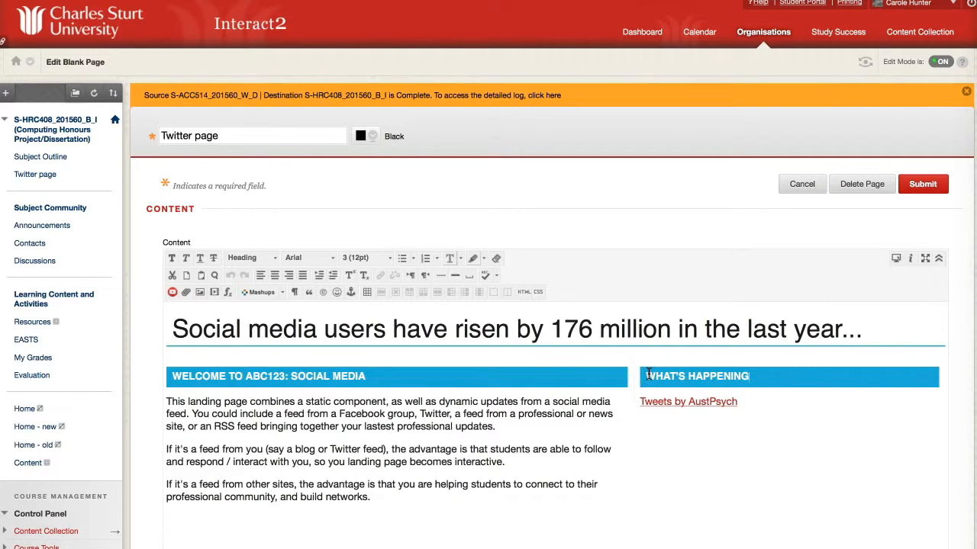
{"action": "type", "text": "IN OUR PROFESSION"}
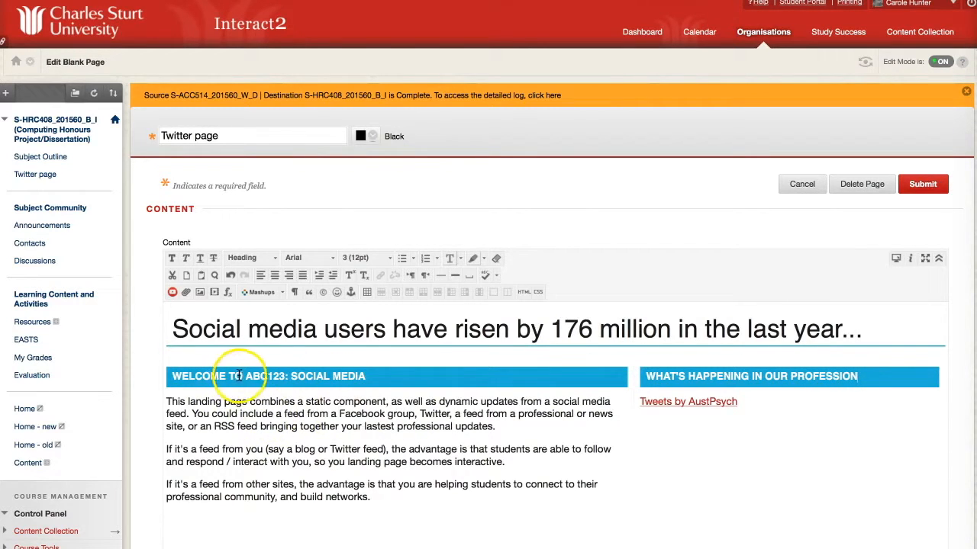
{"action": "left_click_drag", "start_coordinate": [246, 375], "coordinate": [364, 374]}
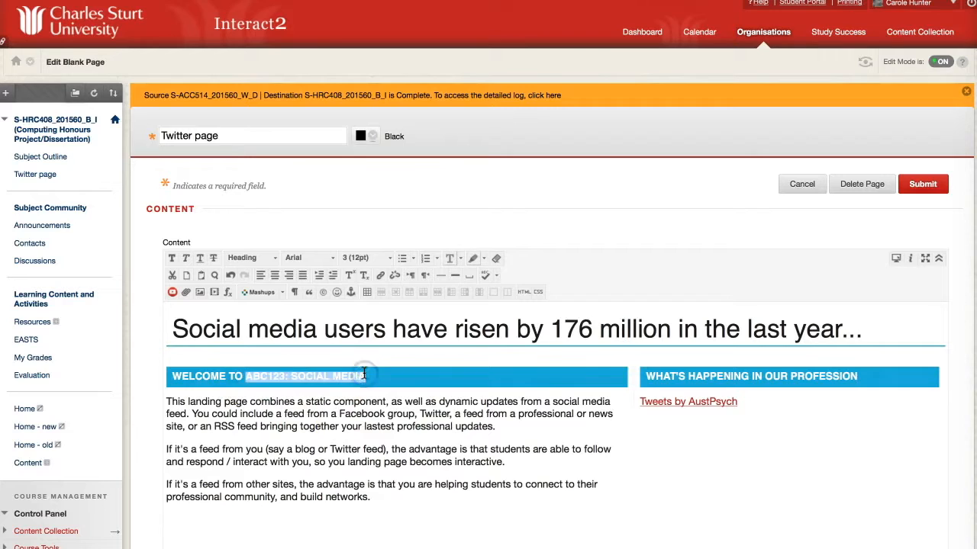
{"action": "type", "text": "PSY300"}
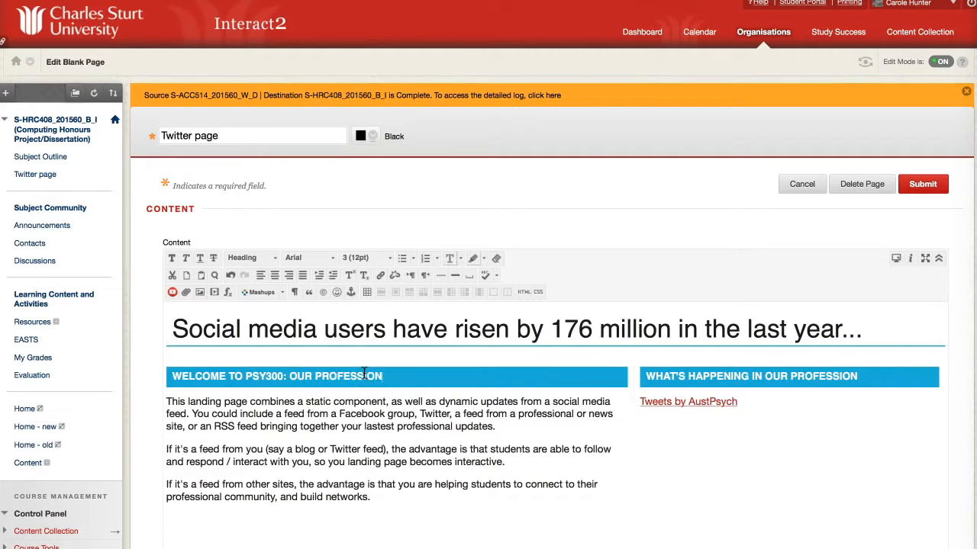
- Replace the page's main heading with "Heading related to psychology..." and submit the page
{"action": "left_click", "coordinate": [317, 443]}
{"action": "left_click_drag", "start_coordinate": [271, 401], "coordinate": [368, 499]}
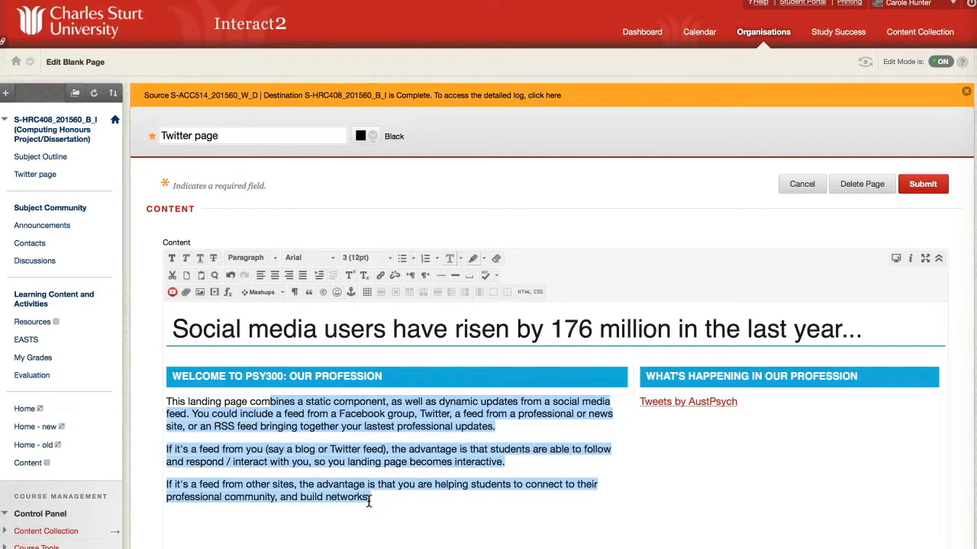
{"action": "left_click_drag", "start_coordinate": [171, 330], "coordinate": [867, 332]}
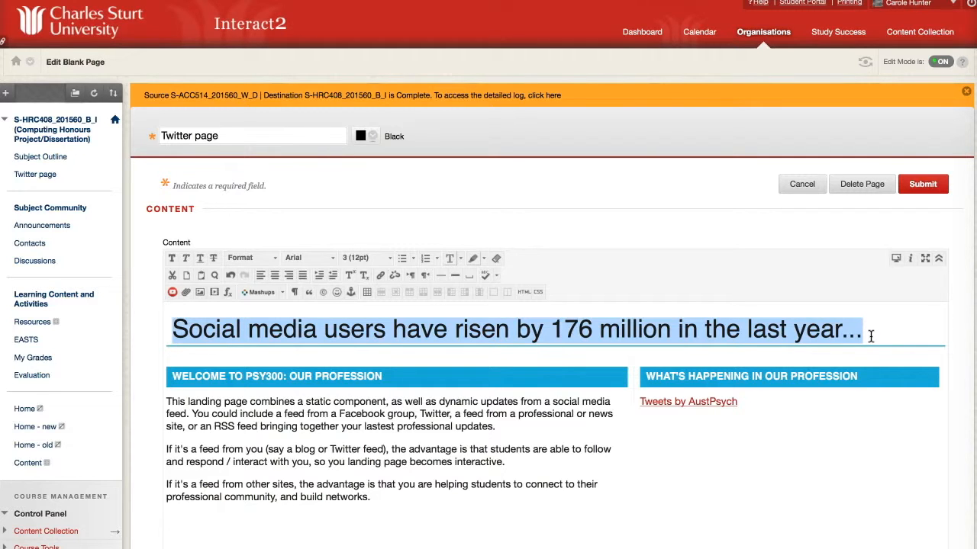
{"action": "type", "text": "Heading"}
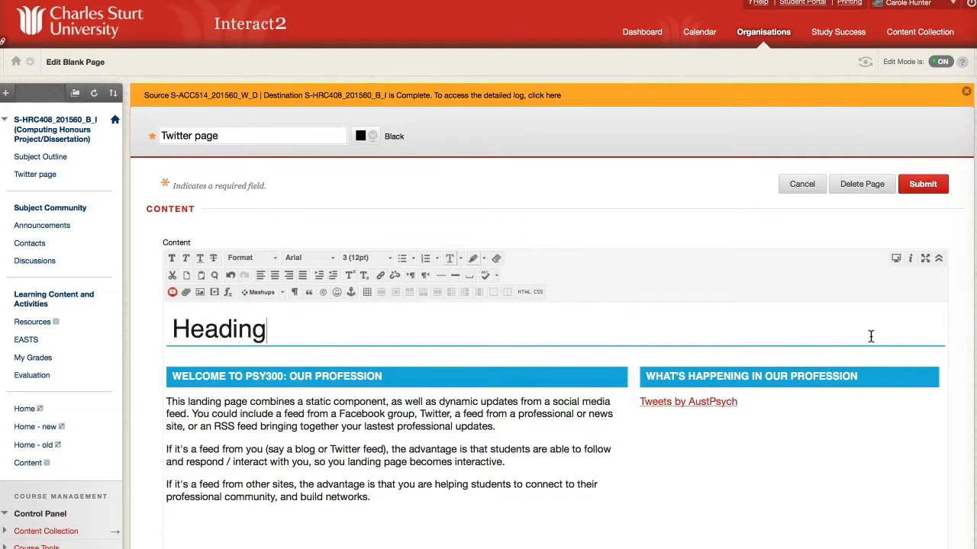
{"action": "type", "text": " related to psyc"}
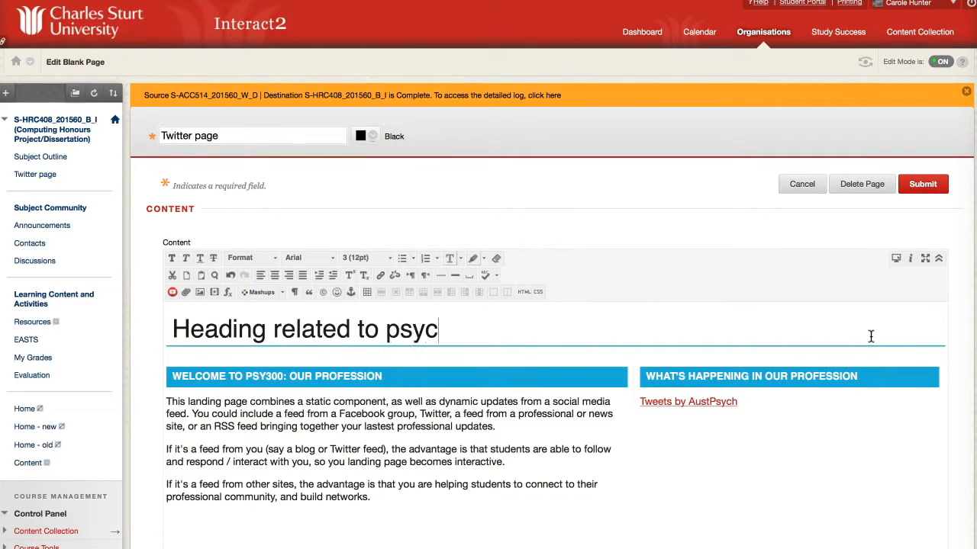
{"action": "type", "text": "hology..."}
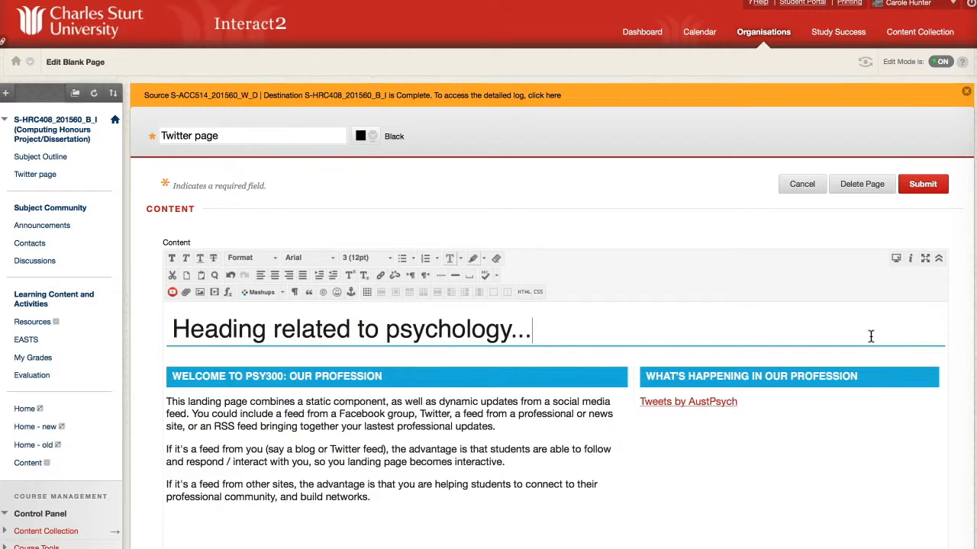
{"action": "left_click", "coordinate": [925, 192]}
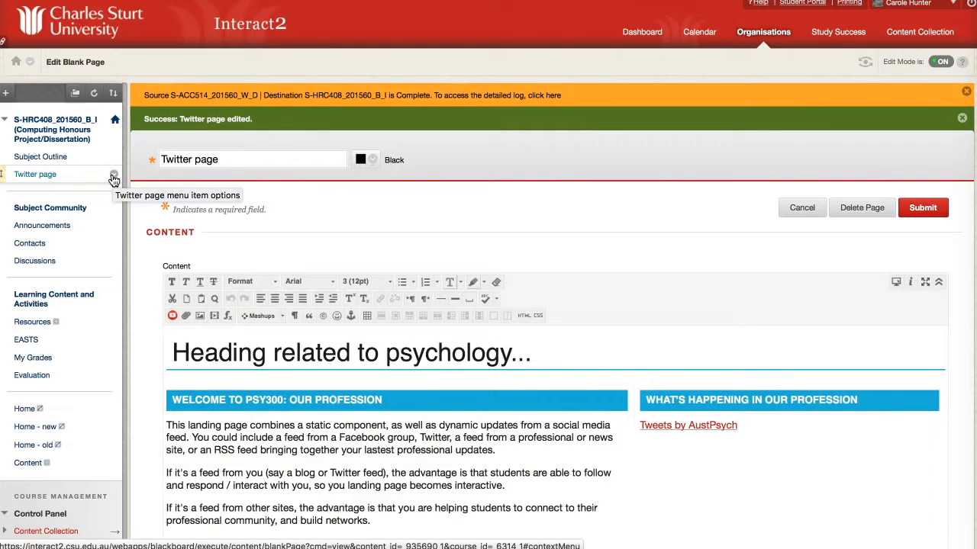
- Rename the Twitter page menu item to Home and move it above Subject Outline in the course menu
{"action": "left_click", "coordinate": [113, 179]}
{"action": "left_click", "coordinate": [120, 199]}
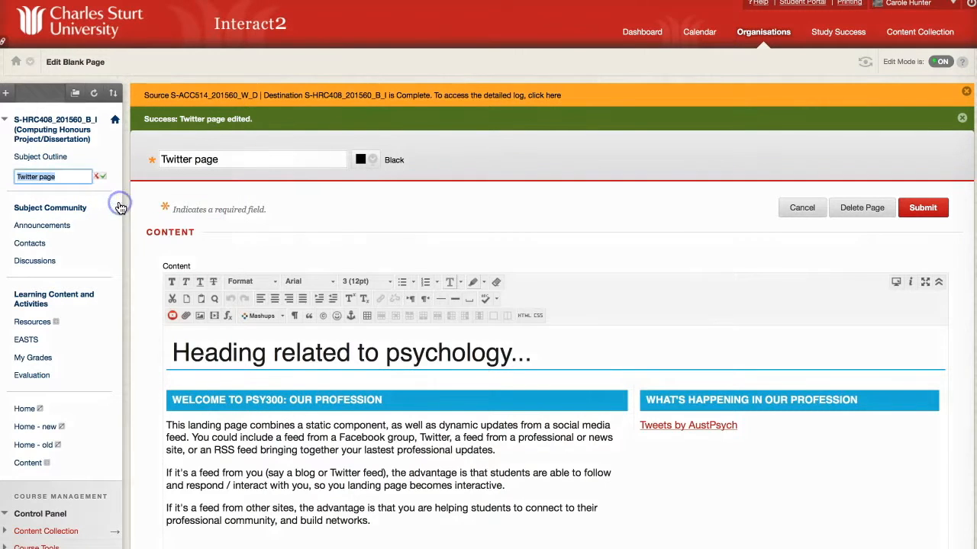
{"action": "type", "text": "Home"}
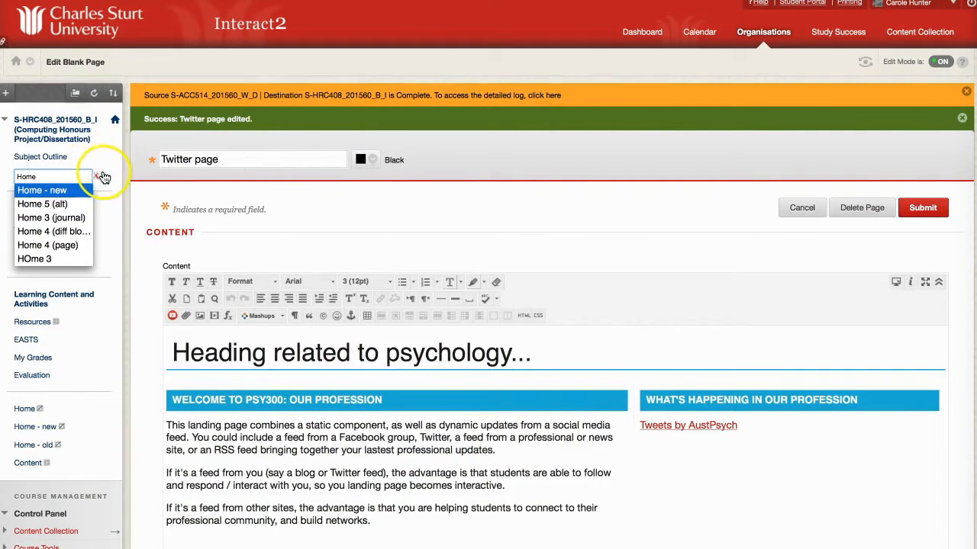
{"action": "left_click", "coordinate": [105, 180]}
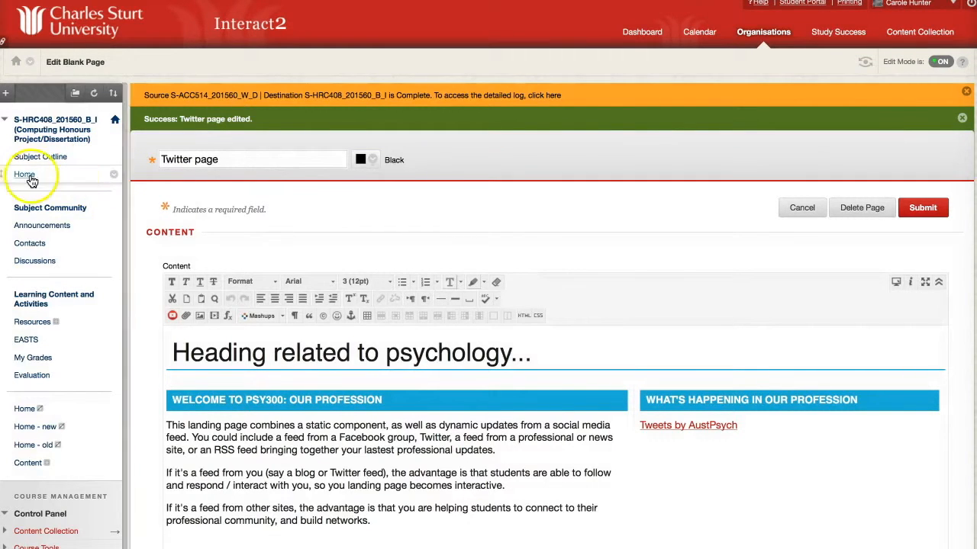
{"action": "left_click_drag", "start_coordinate": [4, 174], "coordinate": [4, 153]}
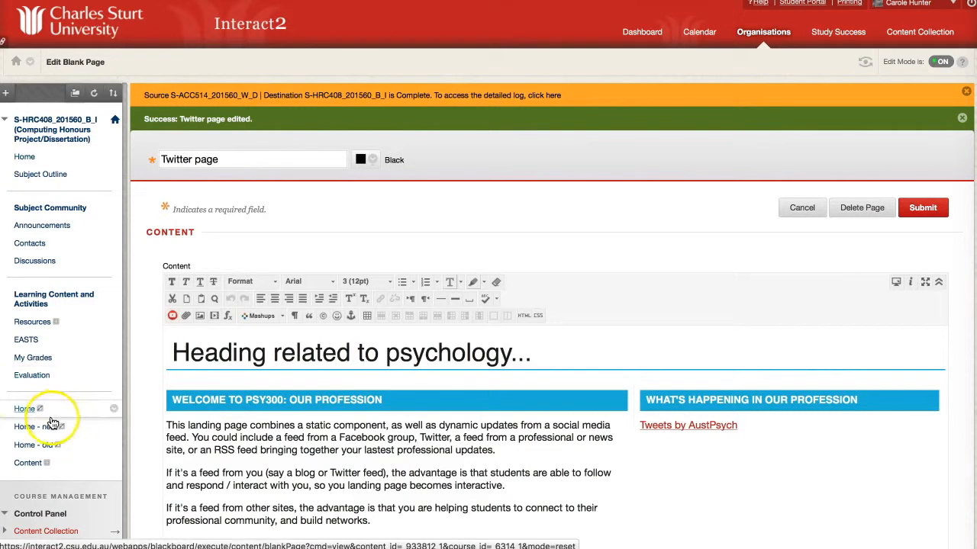
- Set the course entry point to Home in the Teaching Style settings, submit the change, and turn edit mode off
{"action": "scroll", "coordinate": [52, 419], "scroll_direction": "down", "scroll_amount": 1}
{"action": "scroll", "coordinate": [52, 415], "scroll_direction": "down", "scroll_amount": 5}
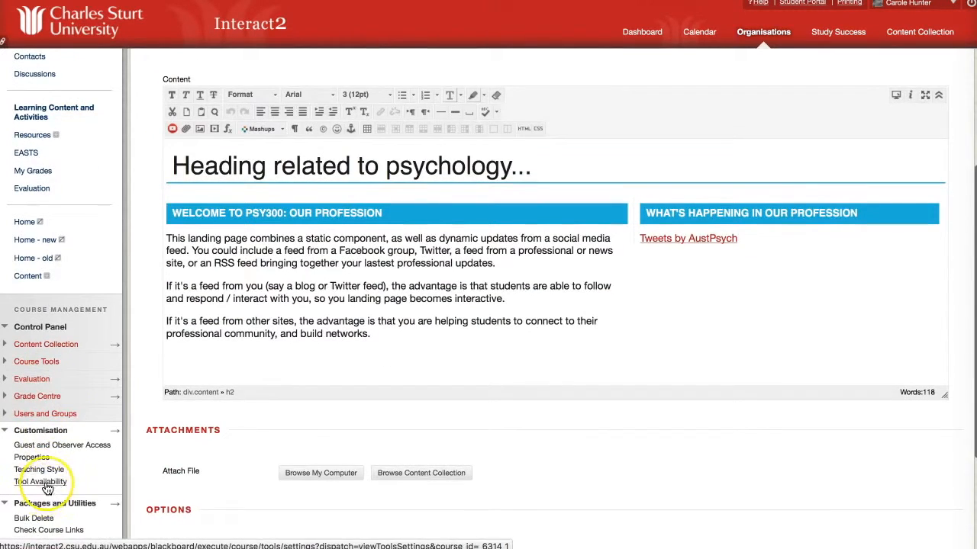
{"action": "scroll", "coordinate": [47, 488], "scroll_direction": "down", "scroll_amount": 1}
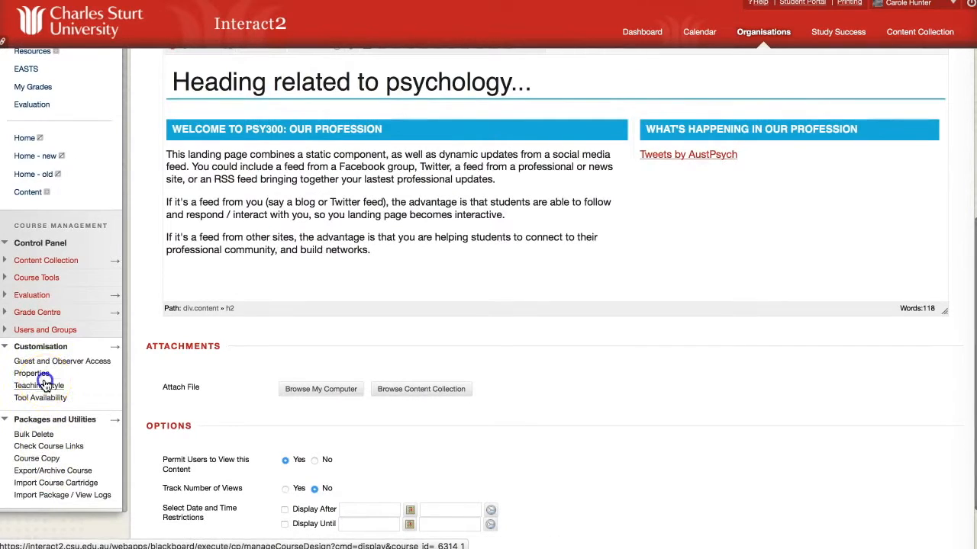
{"action": "left_click", "coordinate": [44, 385]}
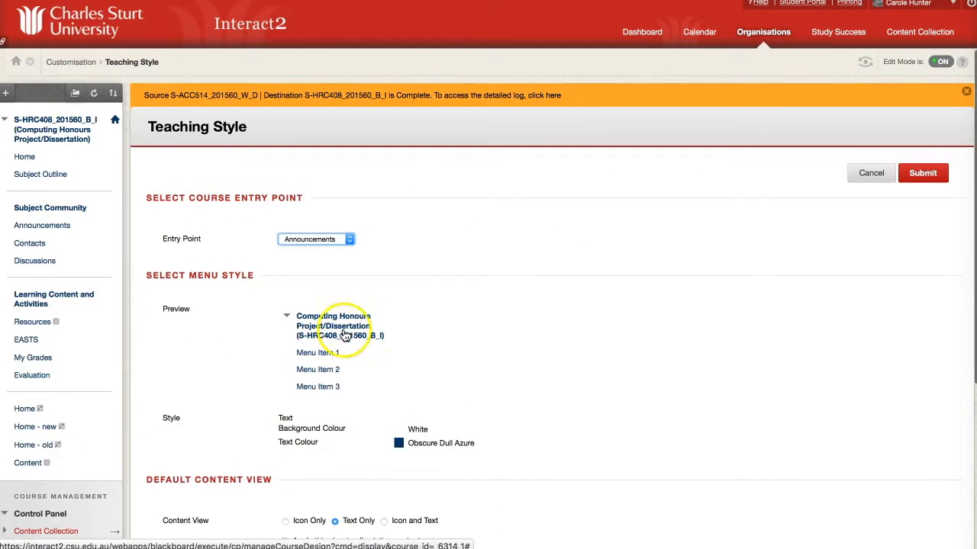
{"action": "left_click", "coordinate": [319, 246]}
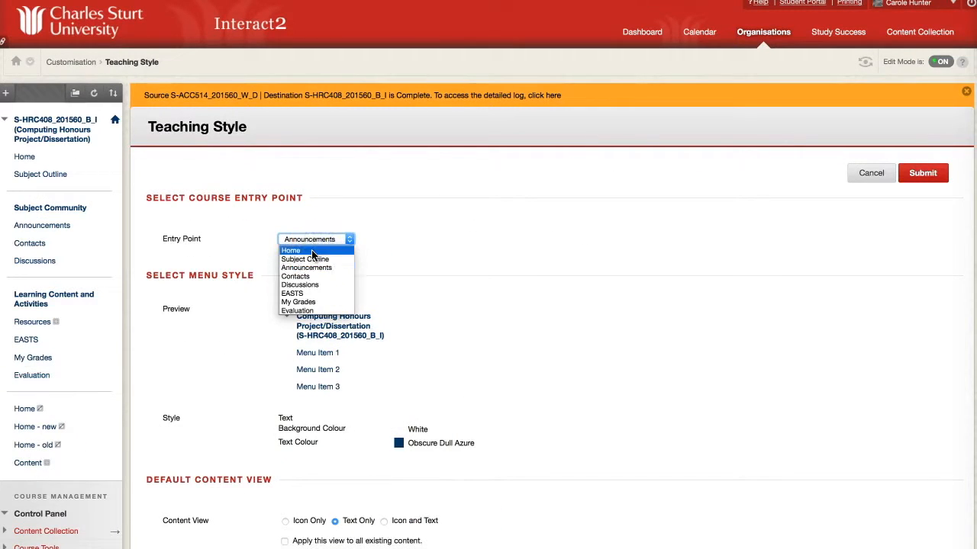
{"action": "left_click", "coordinate": [312, 253]}
{"action": "left_click", "coordinate": [924, 174]}
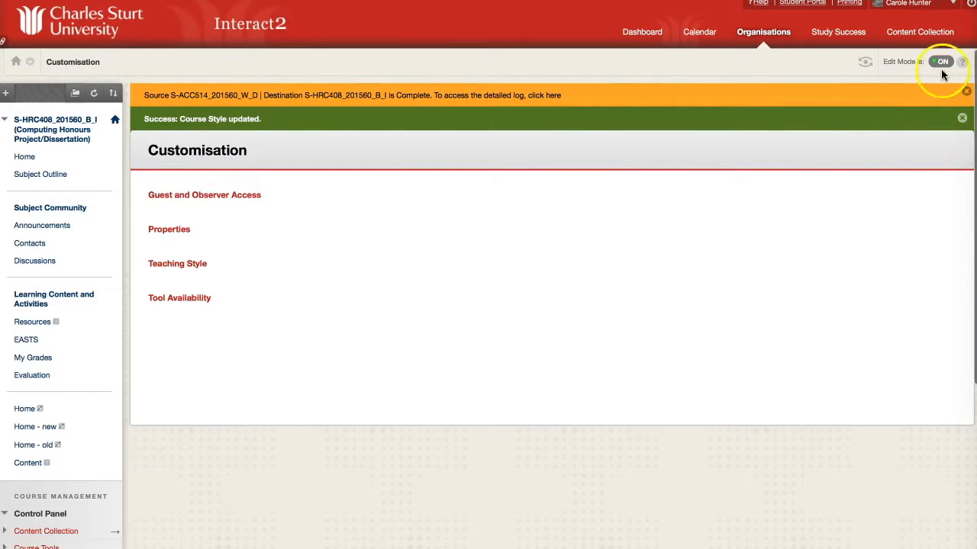
{"action": "left_click", "coordinate": [940, 64]}
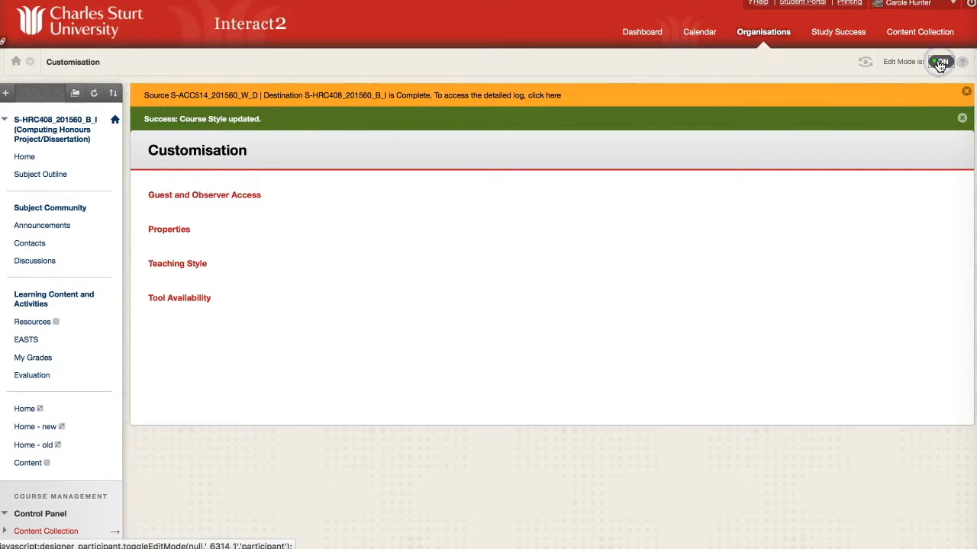